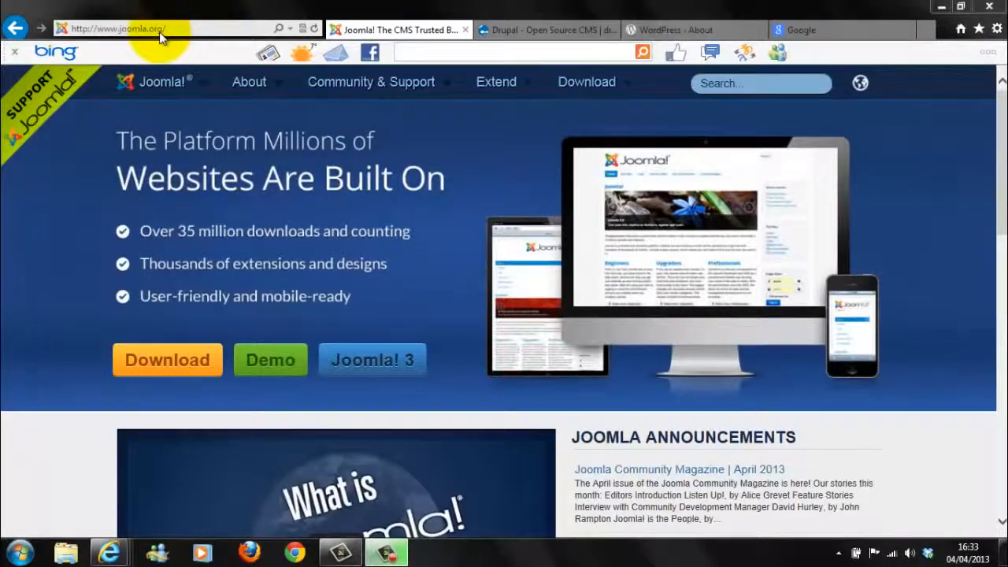
- Close the Drupal and WordPress About tabs and go back to the joomla.org tab
mouse_move(142, 82)
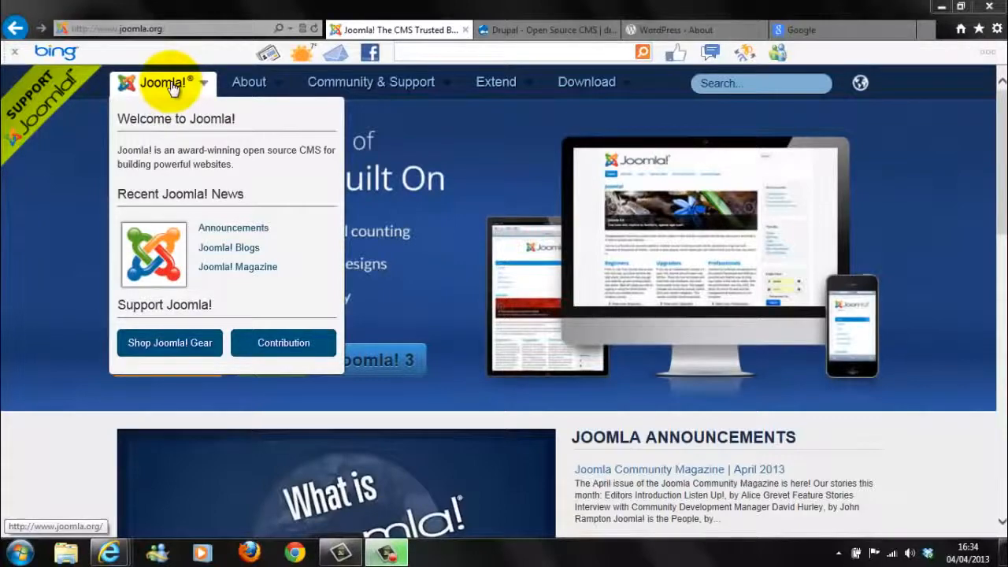
click(556, 33)
click(613, 30)
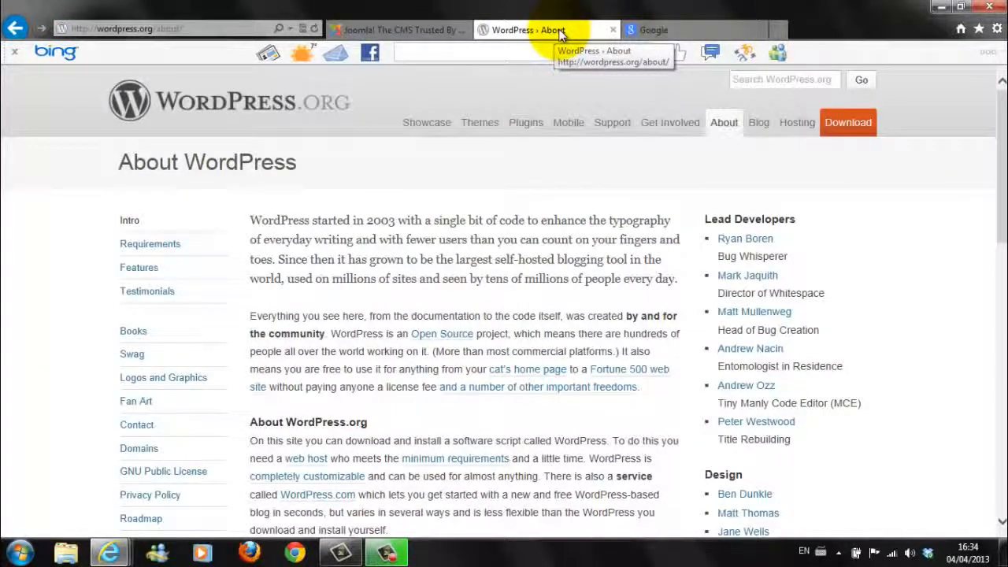
click(612, 30)
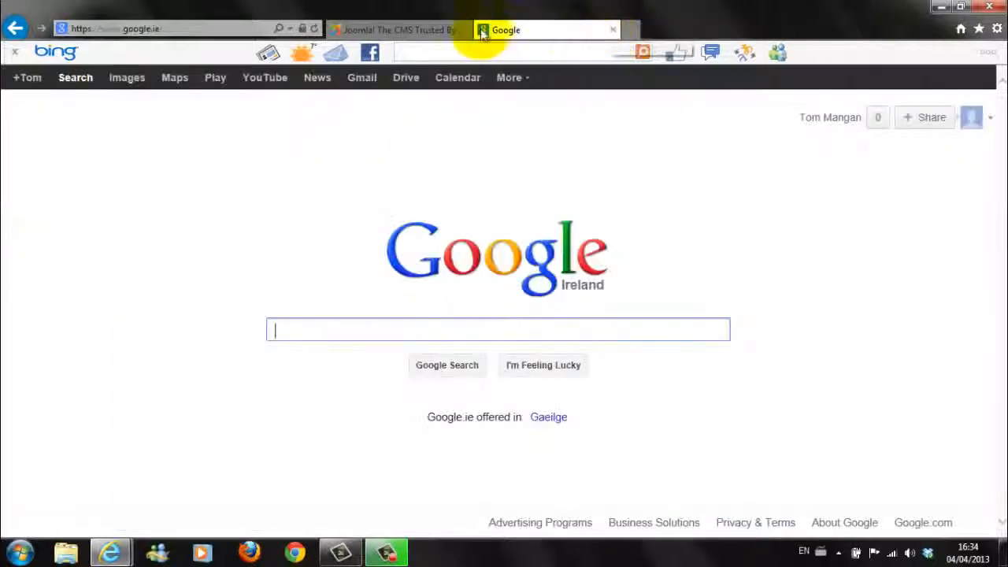
click(422, 28)
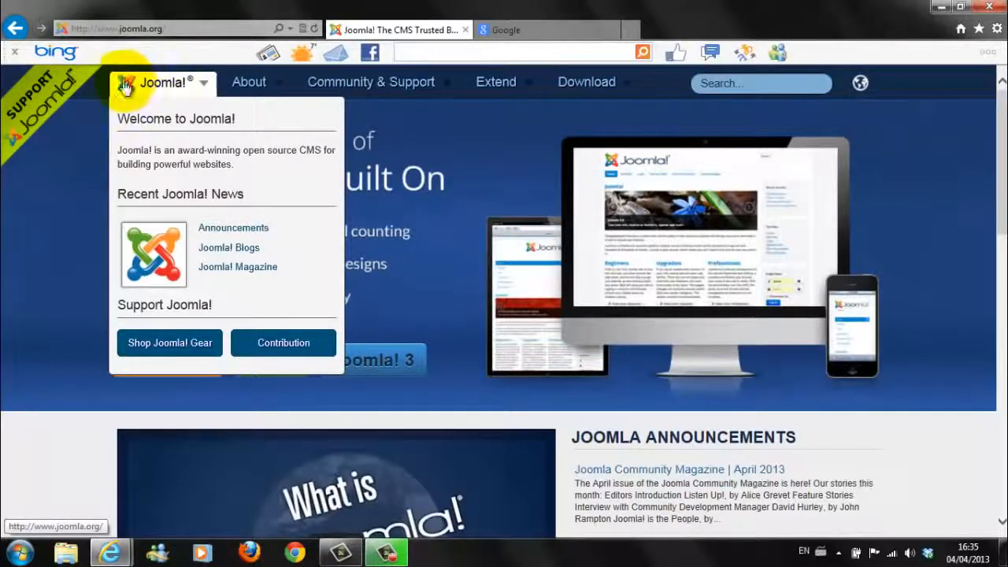
- Read joomla.org's About menu, then switch to the Google Ireland search tab
mouse_move(248, 82)
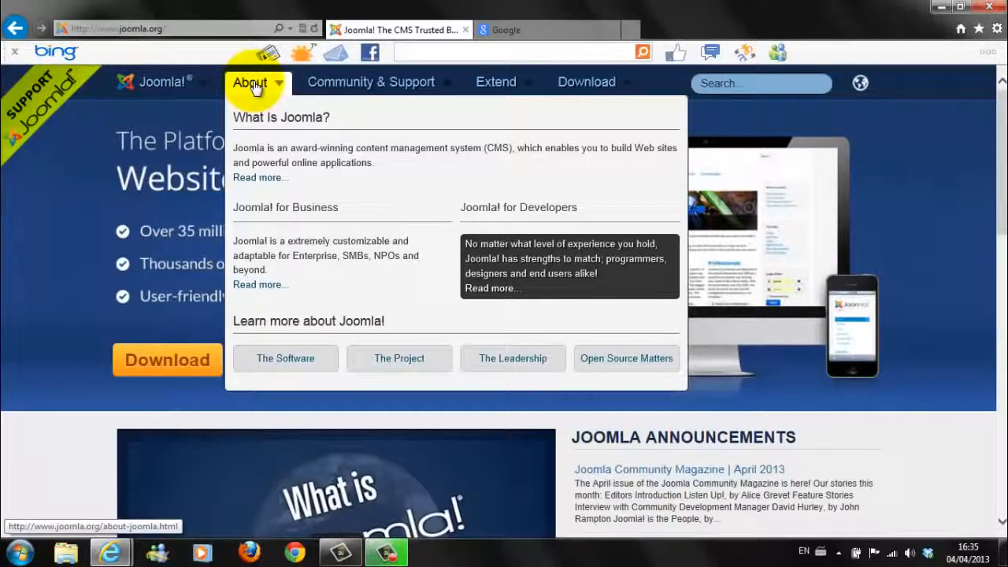
click(514, 31)
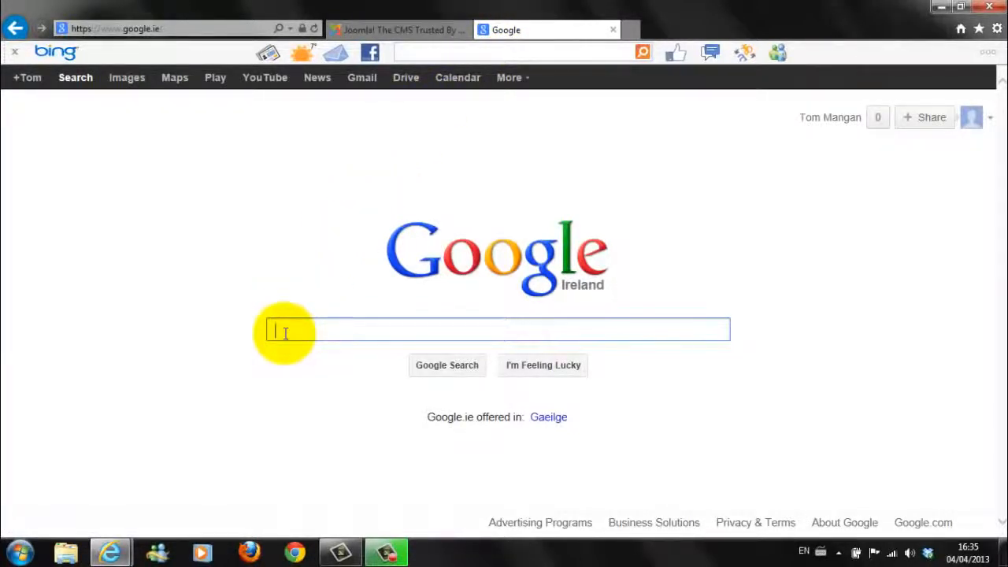
- Search Google for 'wamp' and open the WampServer homepage from the results
text(w)
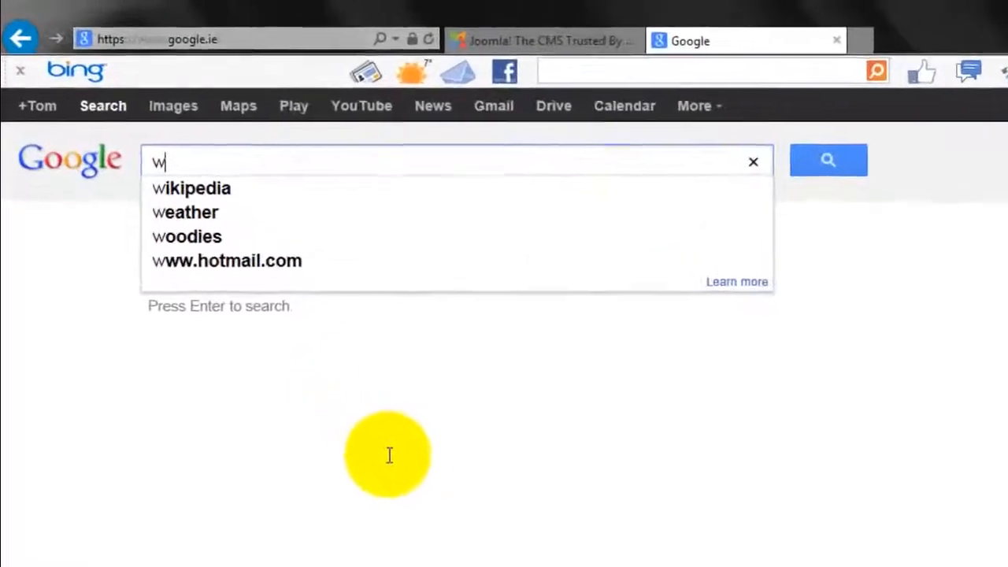
text(amp)
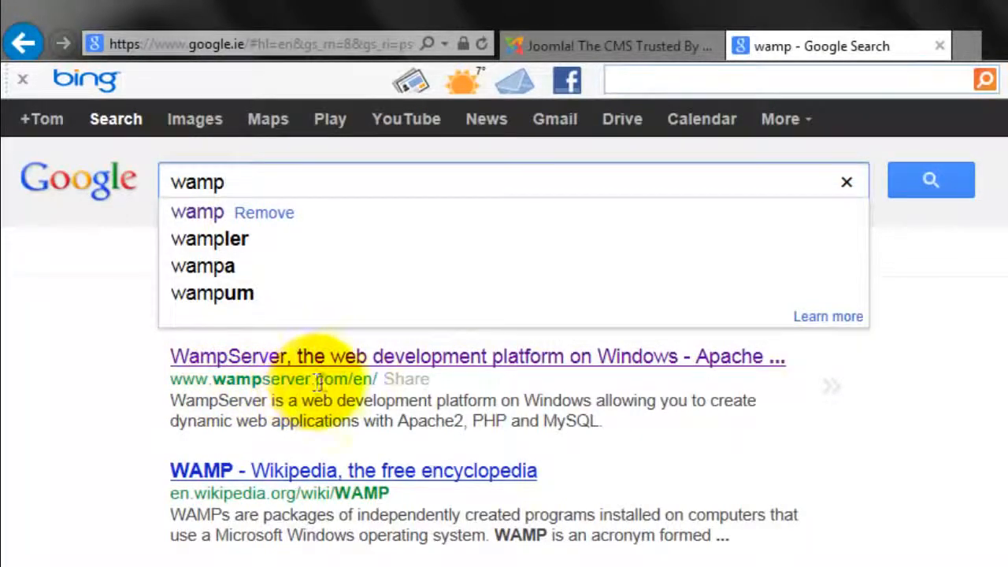
click(378, 365)
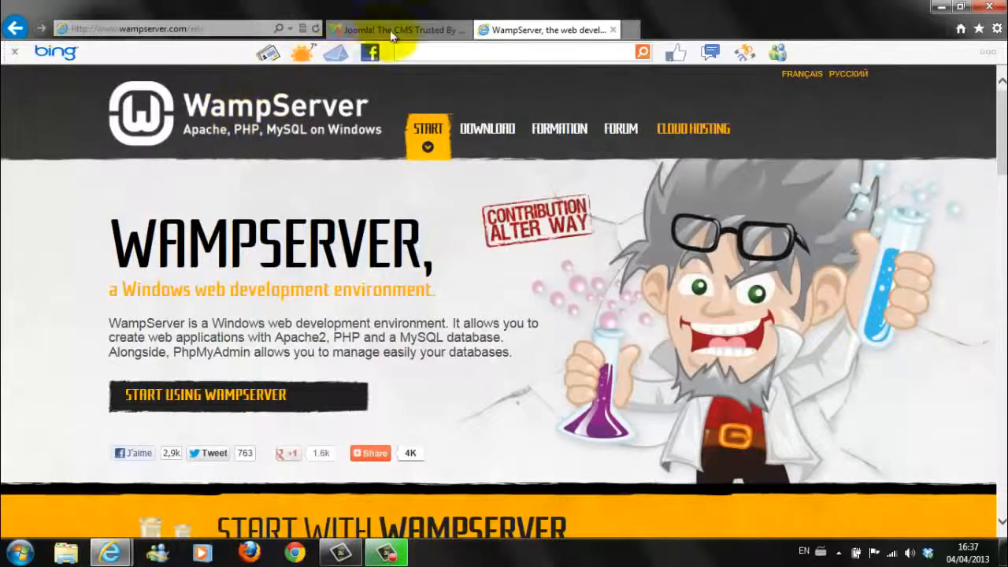
- Go to WampServer's Downloads section showing the 64-bit and 32-bit WampServer 2.2E packages
click(488, 129)
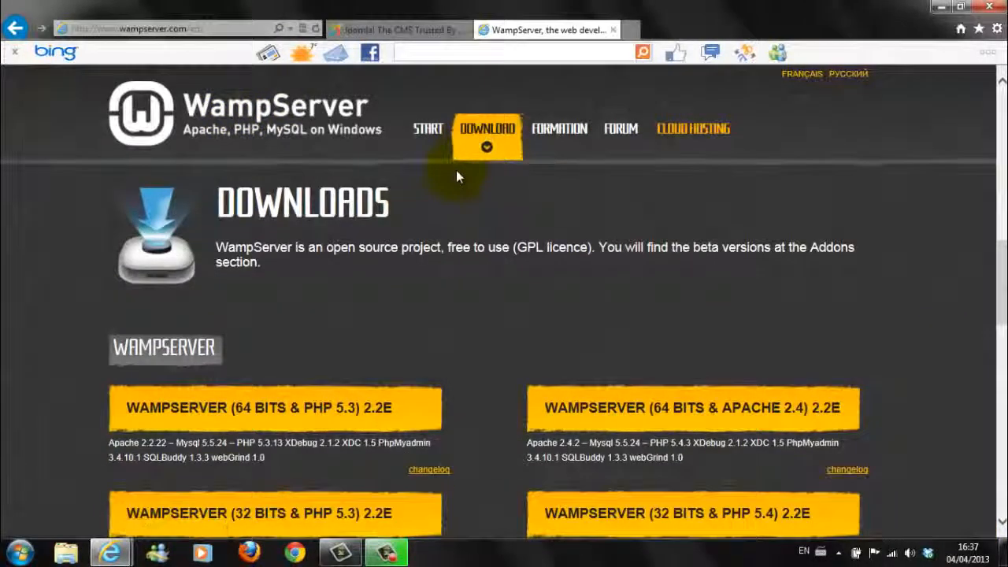
scroll(456, 170, down, 1)
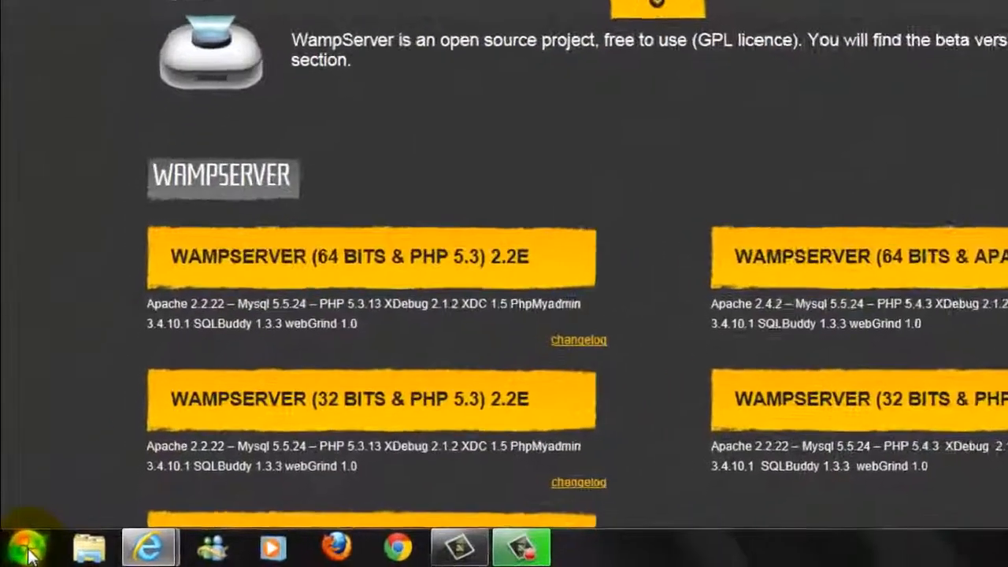
click(27, 550)
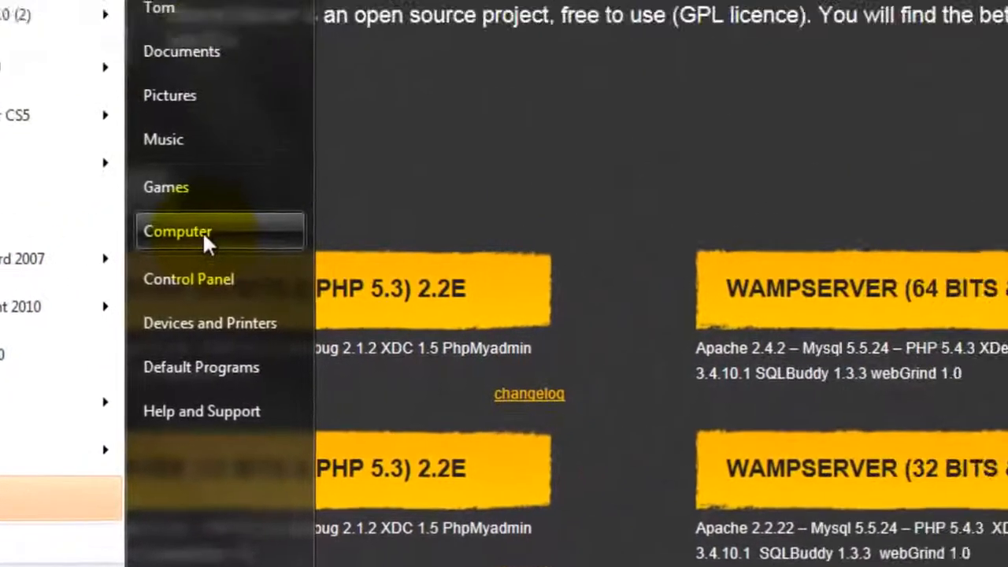
click(203, 230)
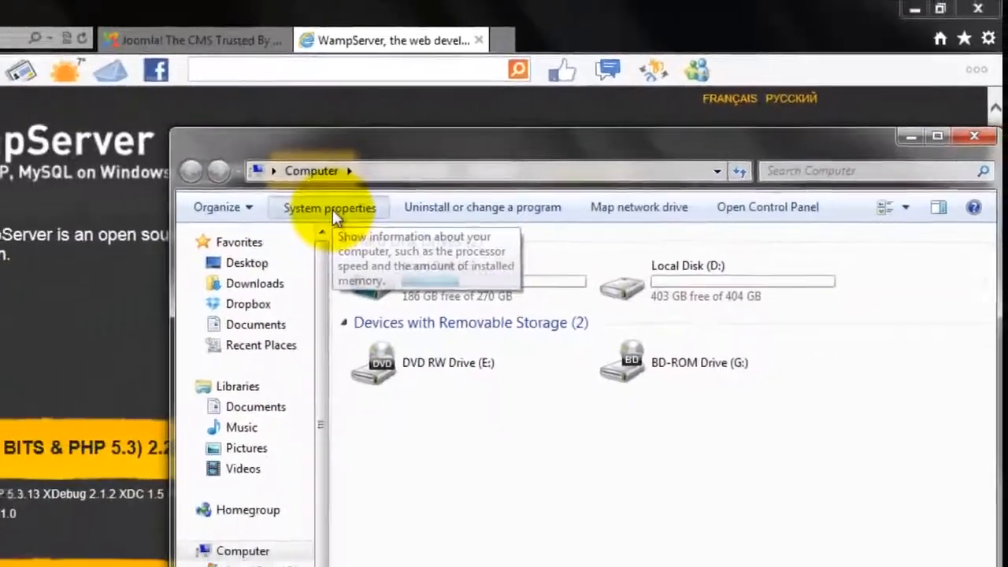
click(207, 245)
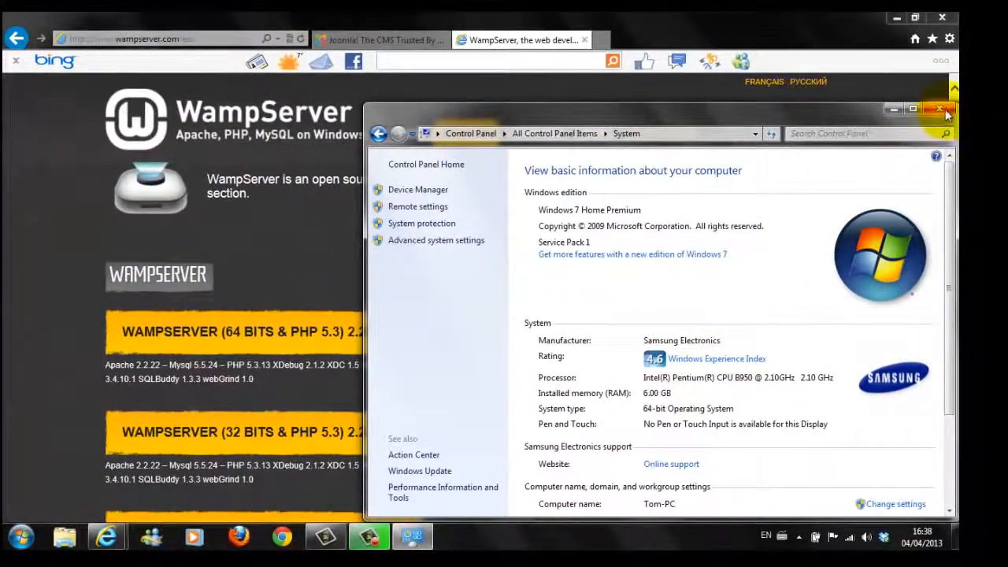
click(942, 109)
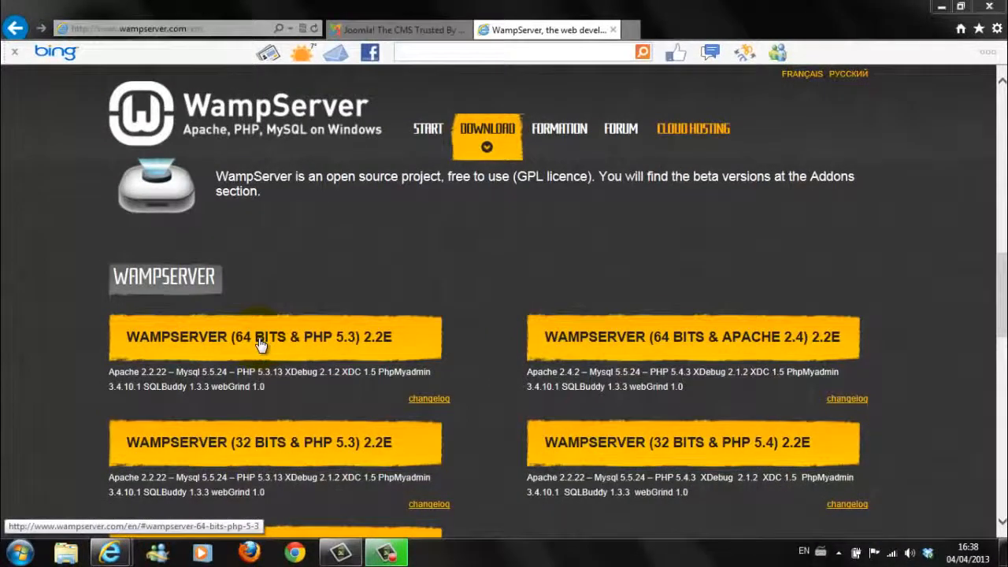
- Download and run the 64-bit PHP 5.3 WampServer 2.2E installer, closing the SourceForge tab
click(260, 344)
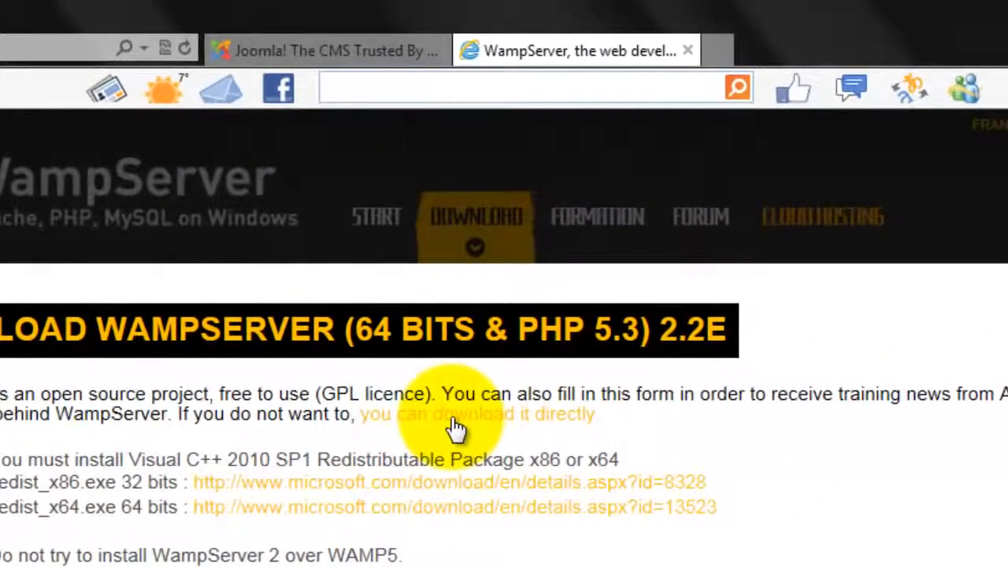
click(455, 429)
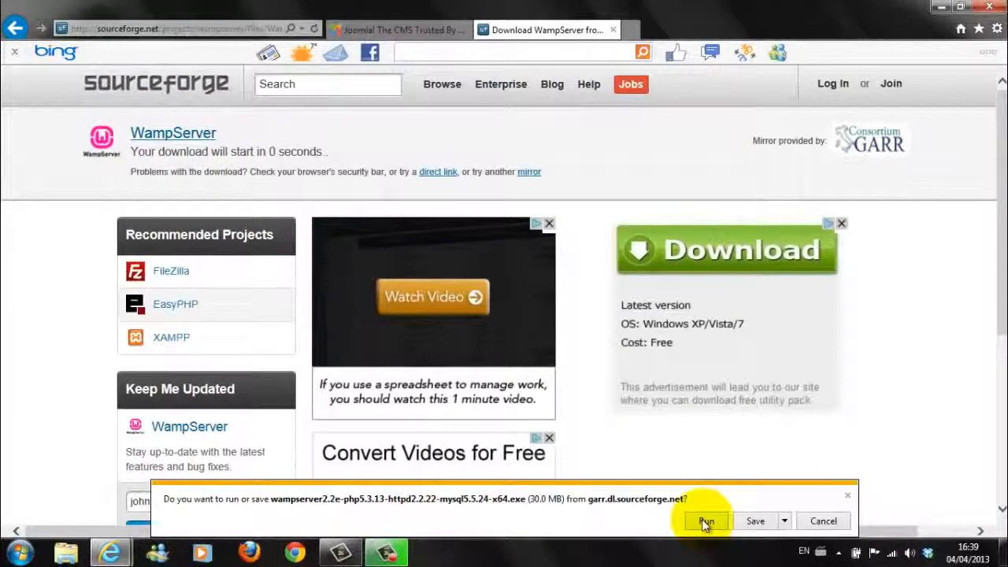
click(705, 521)
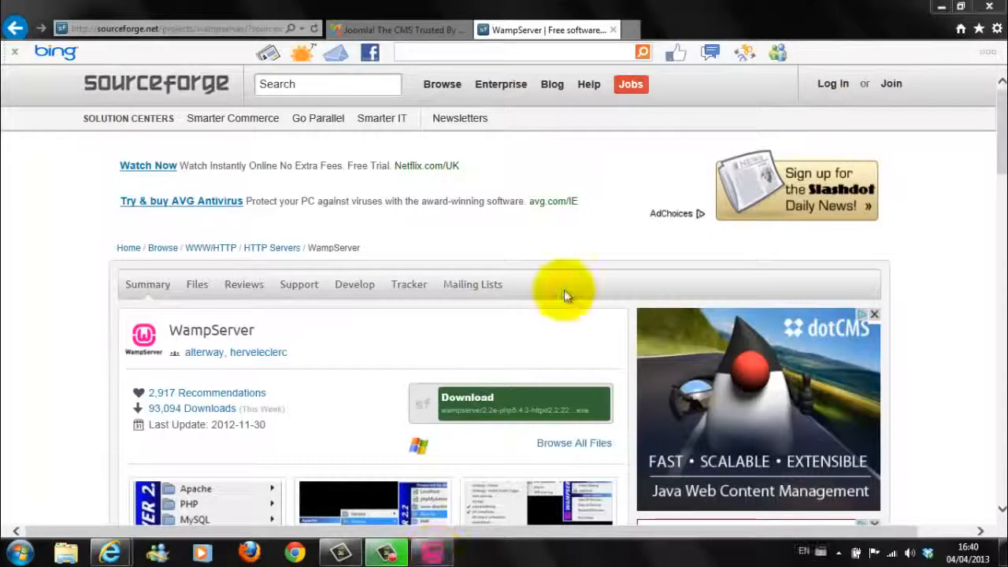
click(611, 28)
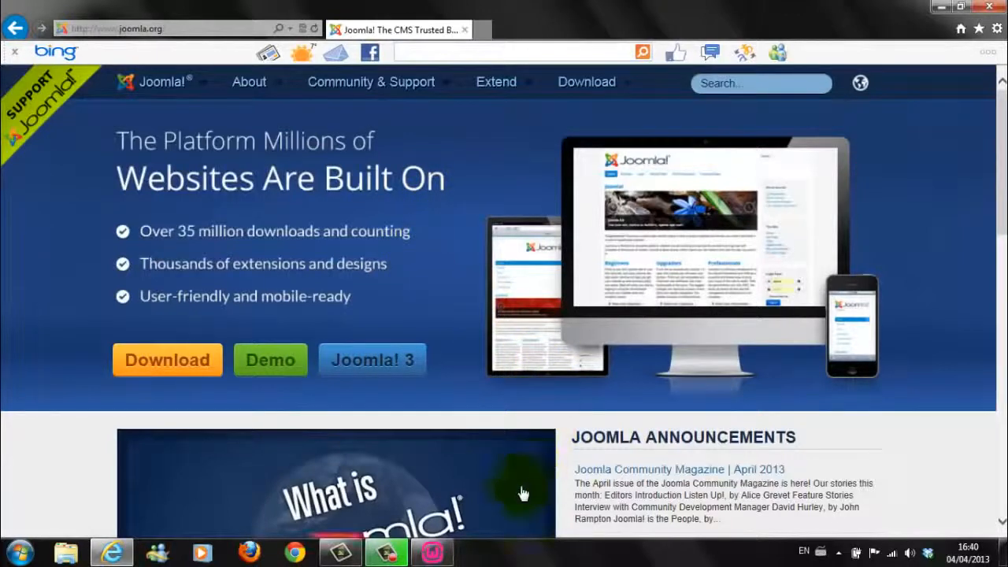
click(441, 557)
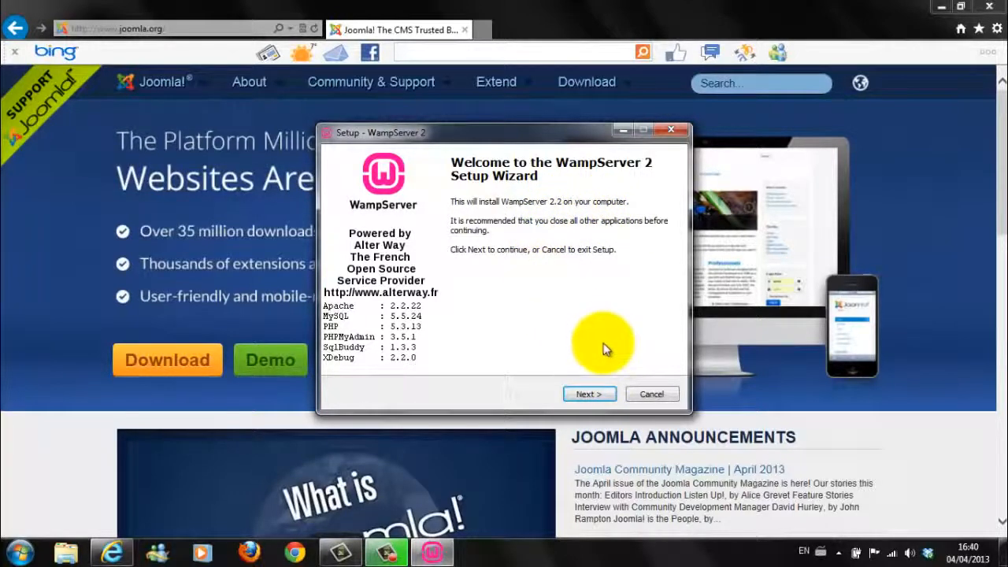
- Accept the WampServer license agreement and keep c:\wamp as the install folder
click(586, 396)
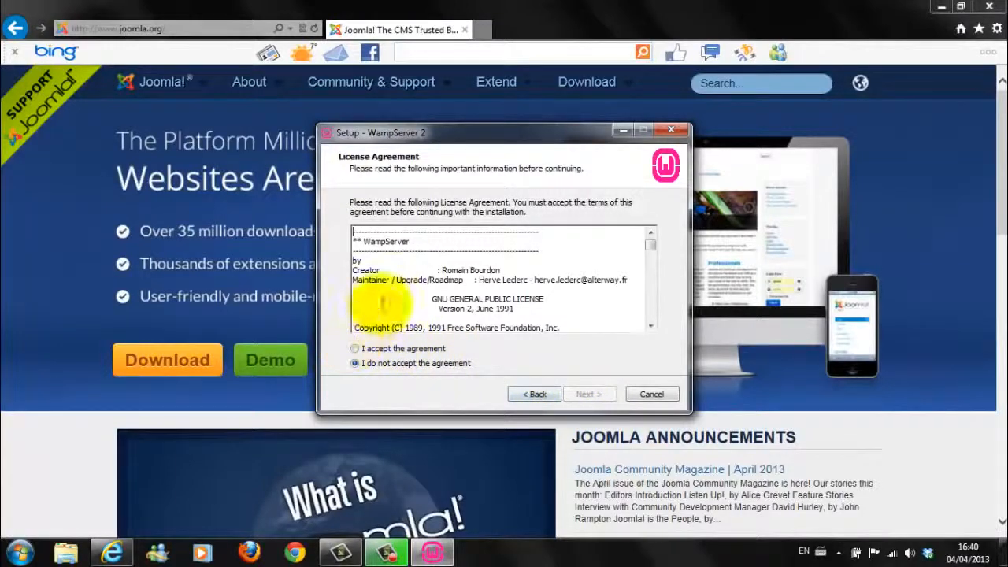
drag(651, 246, 650, 310)
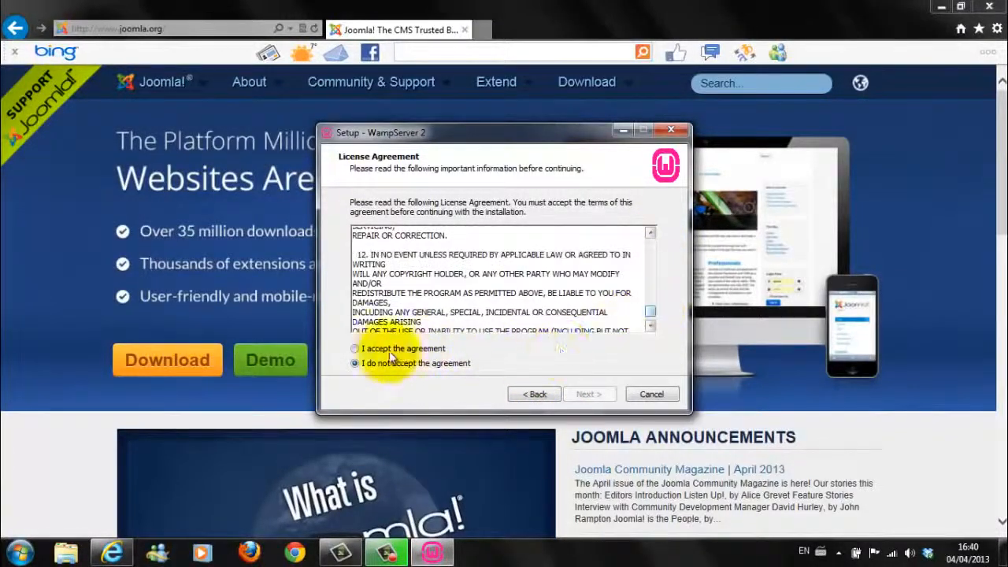
click(354, 349)
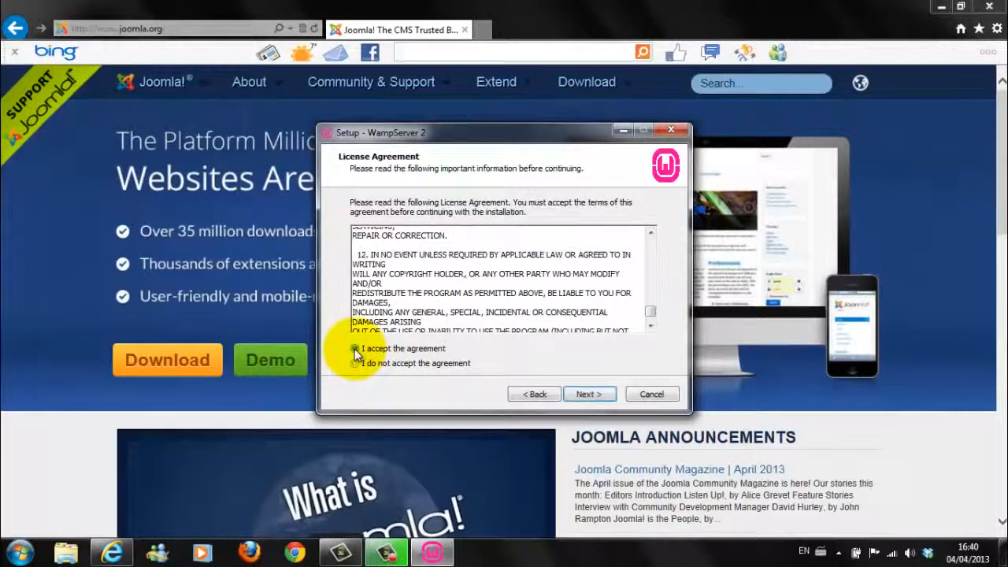
click(586, 395)
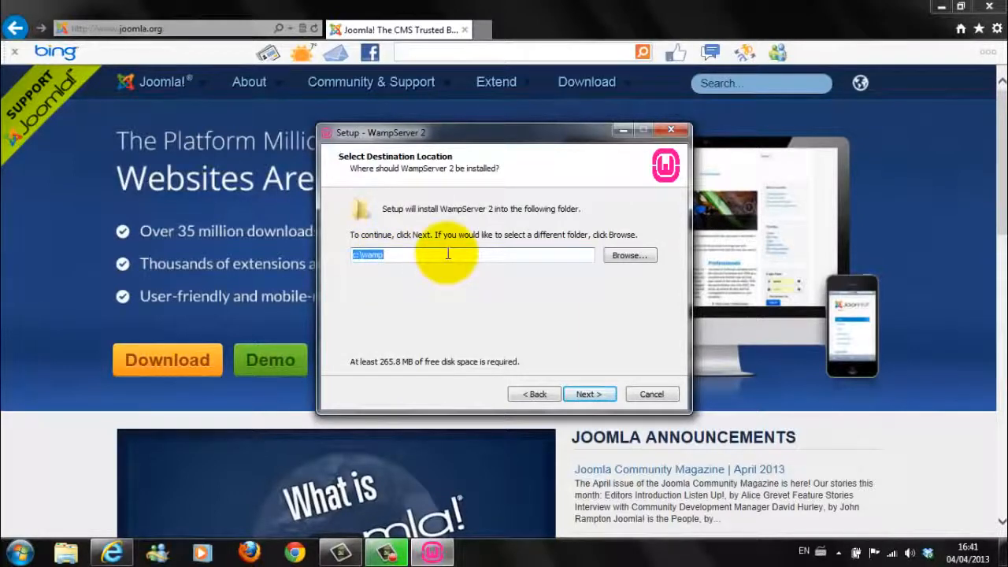
click(585, 392)
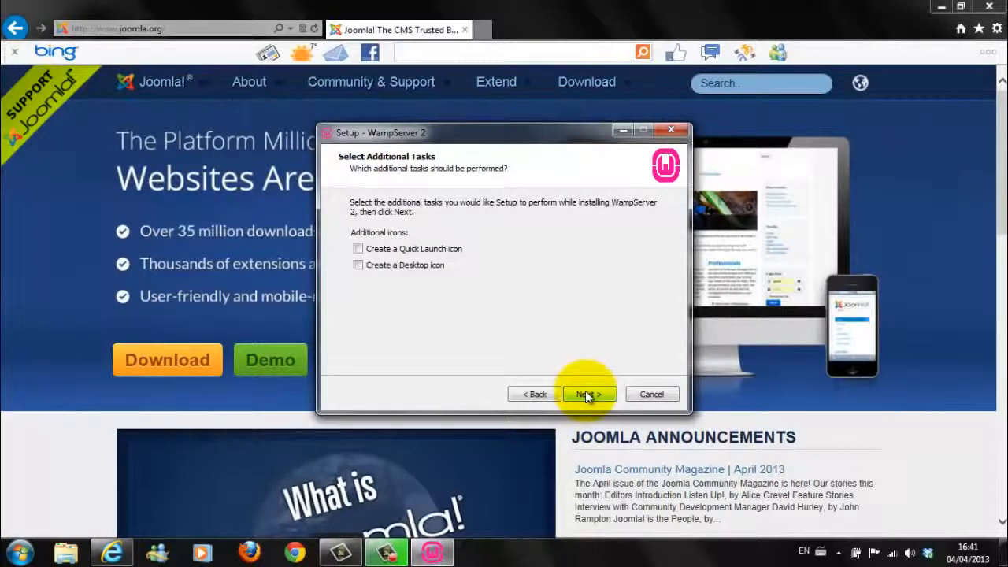
- Keep both Quick Launch and desktop icons and begin installing WampServer 2
click(359, 248)
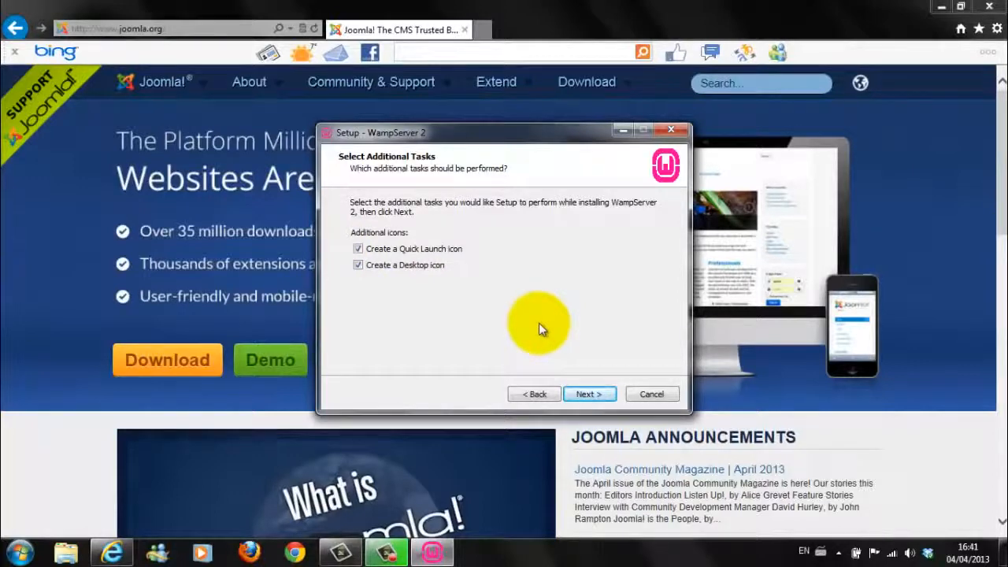
click(587, 395)
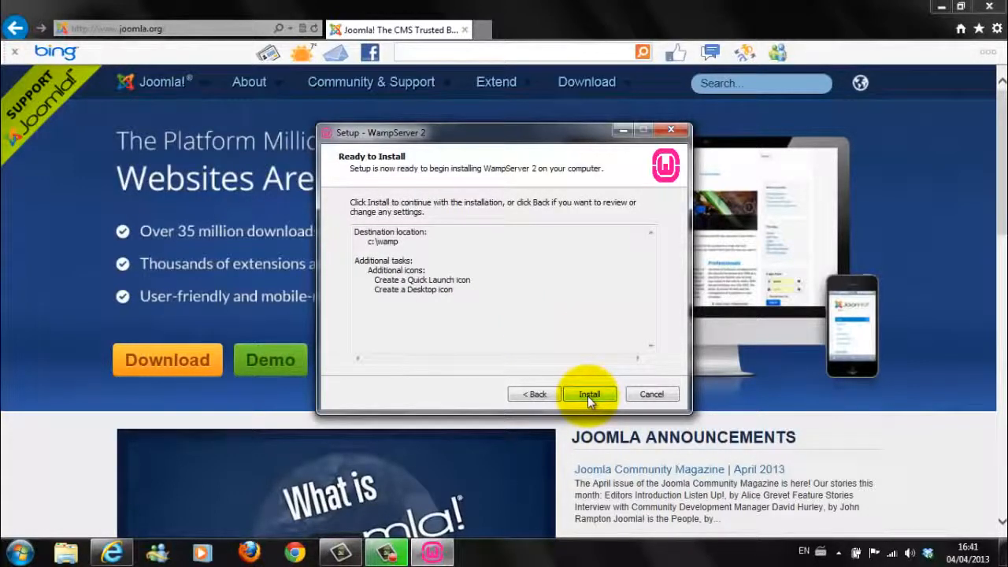
click(588, 396)
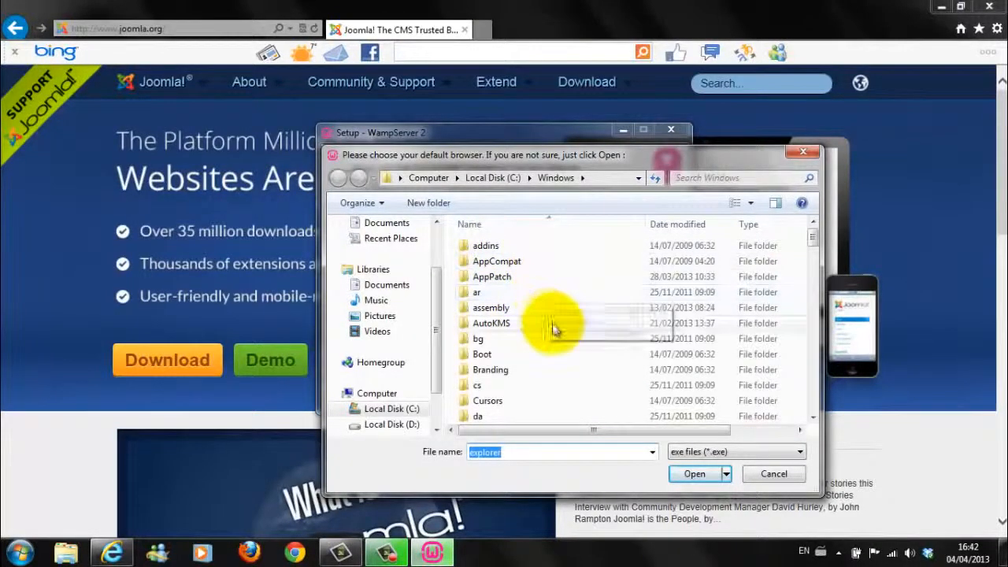
- Accept 'explorer' from C:\Windows as WampServer's default browser
drag(814, 239, 801, 204)
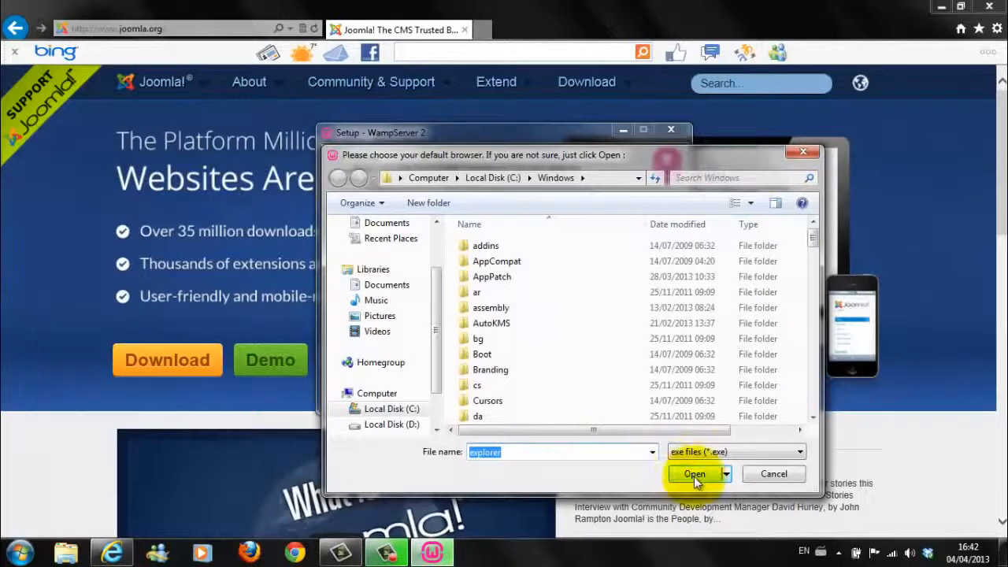
click(693, 476)
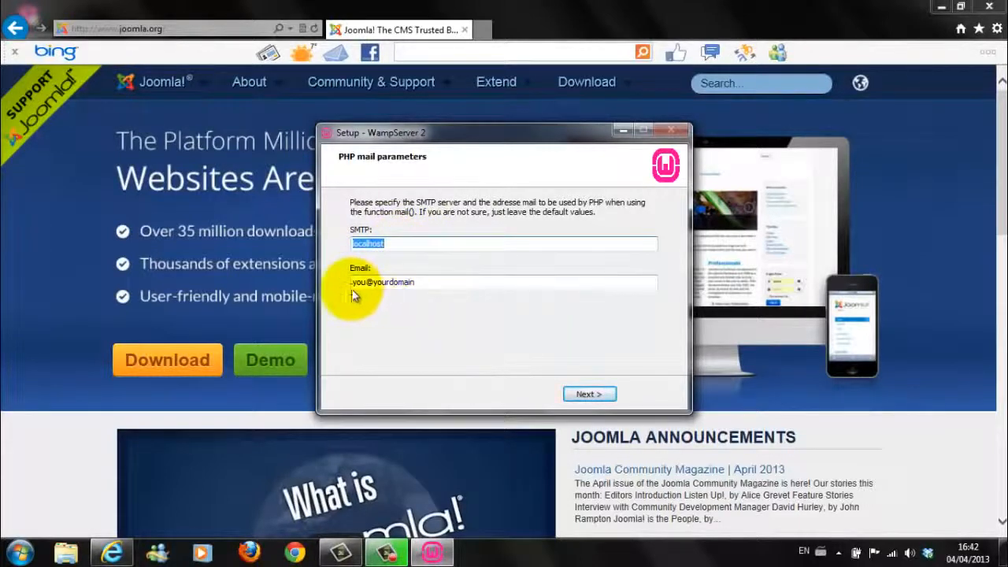
- Keep SMTP localhost and the default email, then finish setup with WampServer 2 launching
click(589, 394)
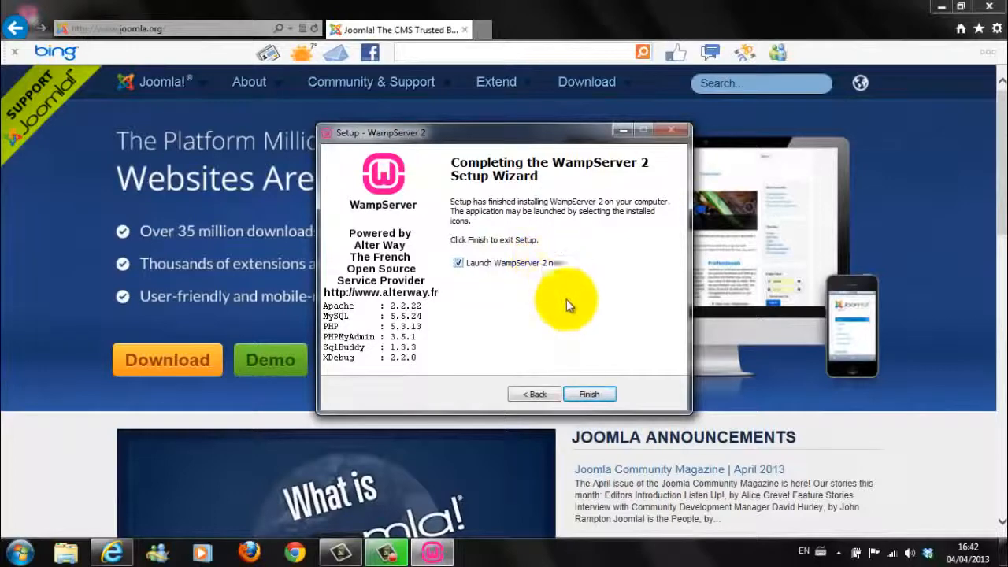
click(590, 394)
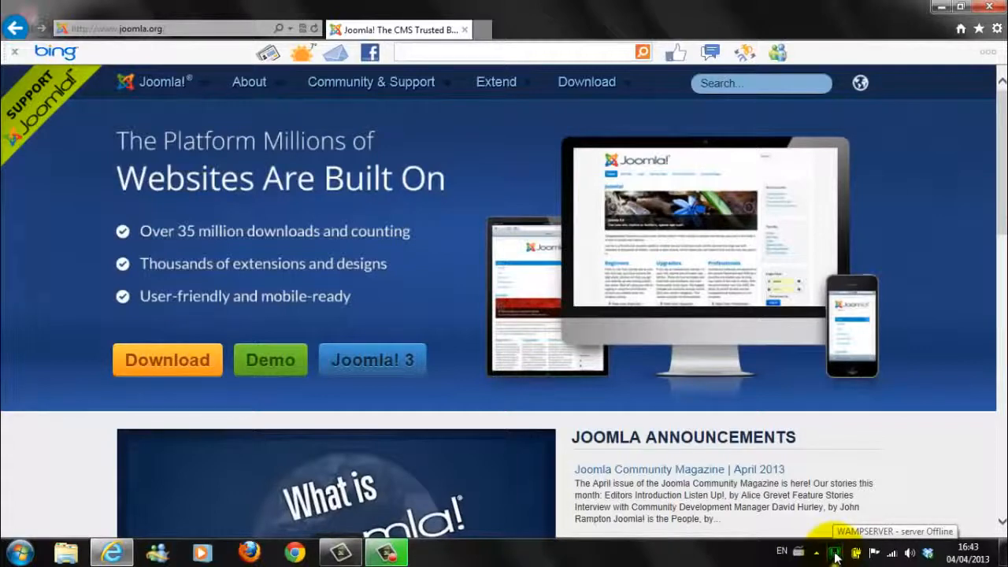
- Choose Start All Services from the WampServer tray icon menu
click(836, 556)
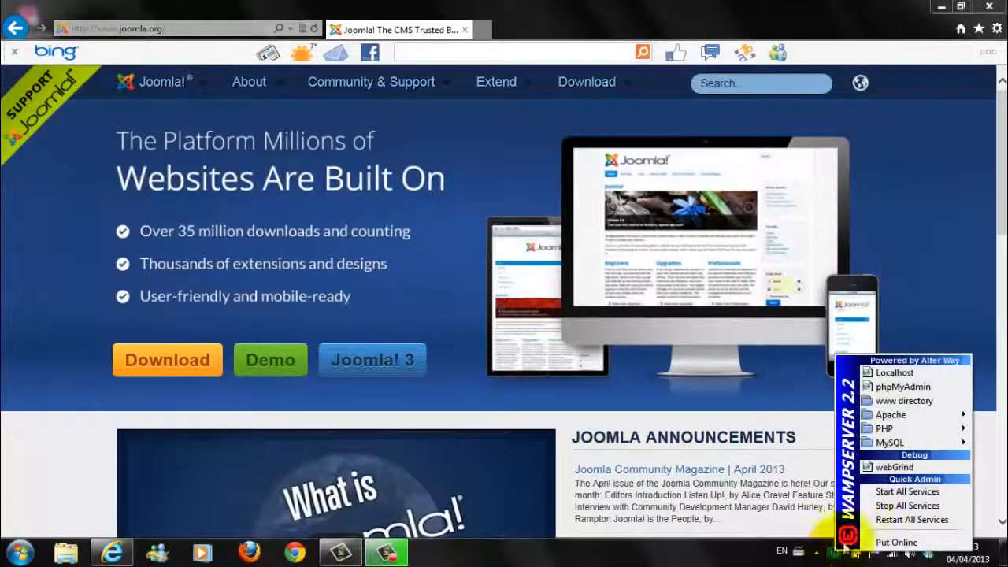
click(886, 495)
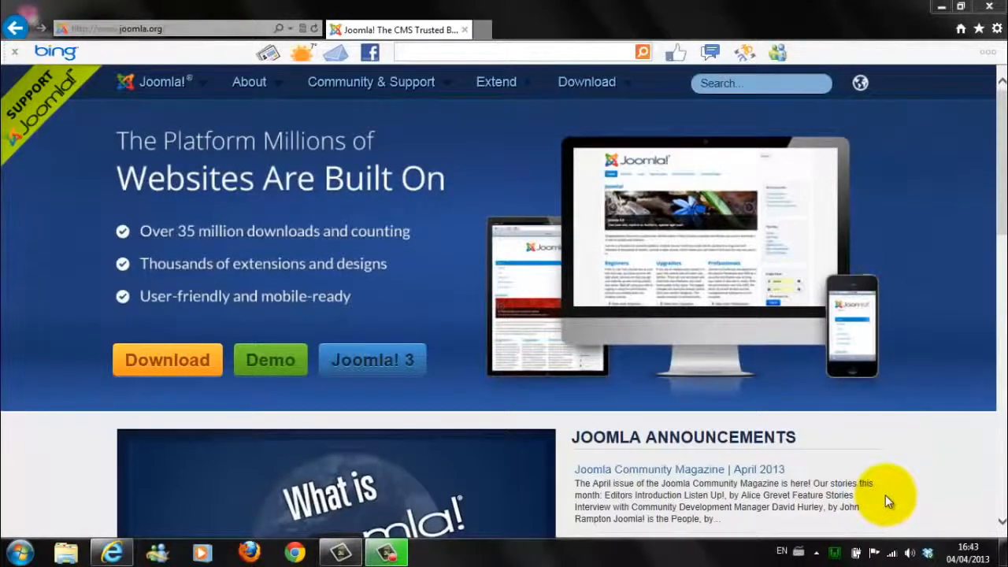
- Open the WampServer localhost homepage in Firefox and scroll down to Your Aliases
click(833, 555)
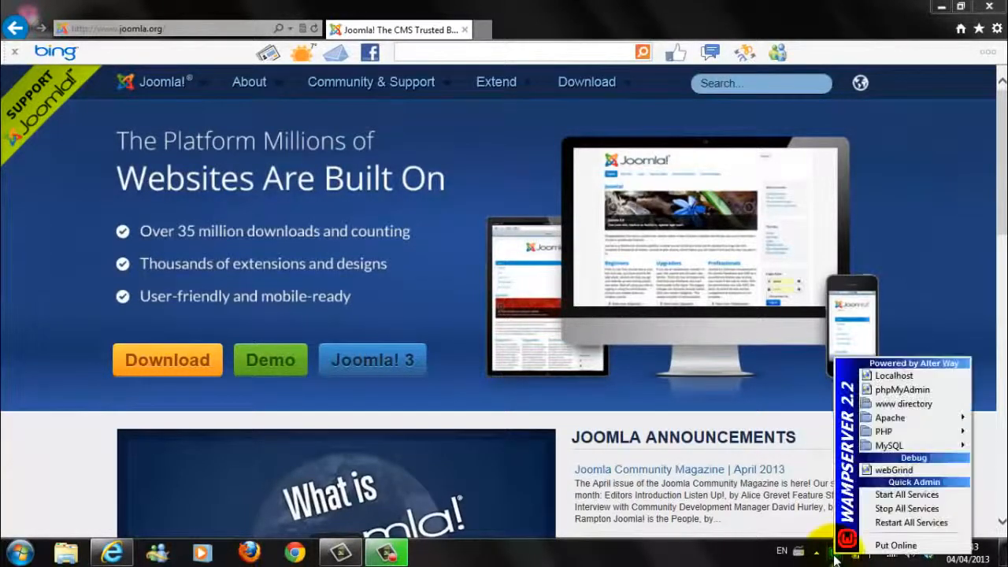
click(878, 378)
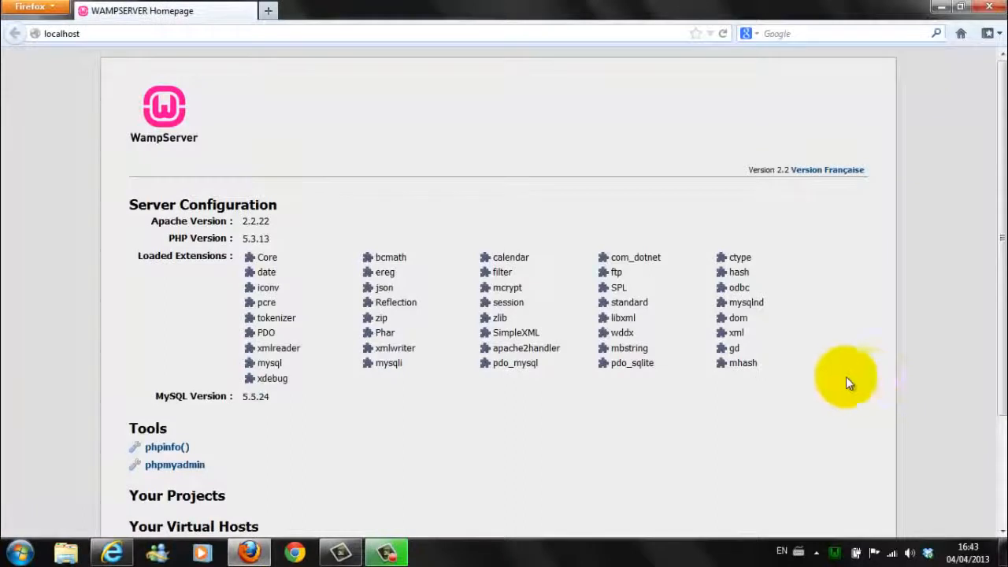
scroll(370, 165, down, 2)
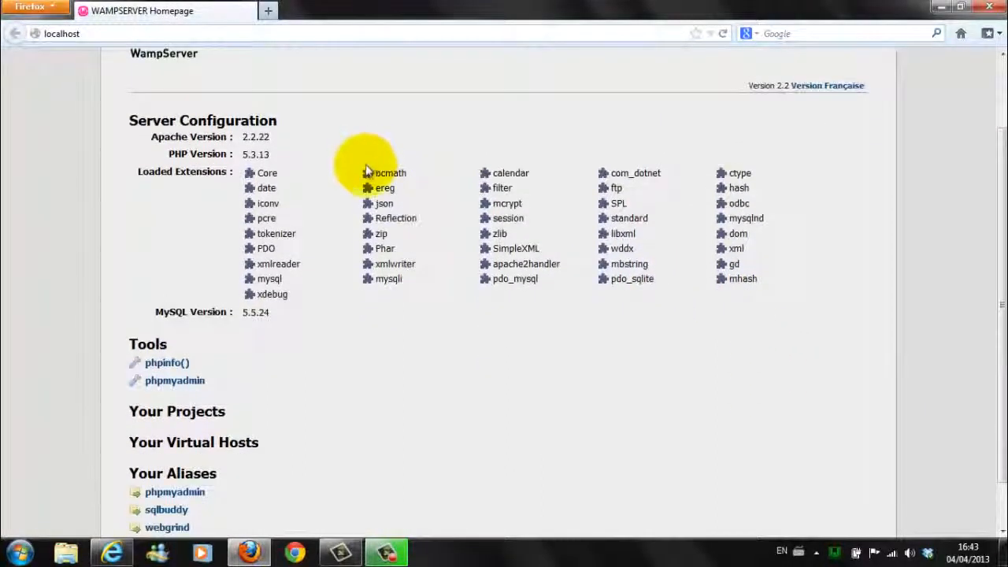
scroll(360, 169, down, 1)
middle_click(365, 172)
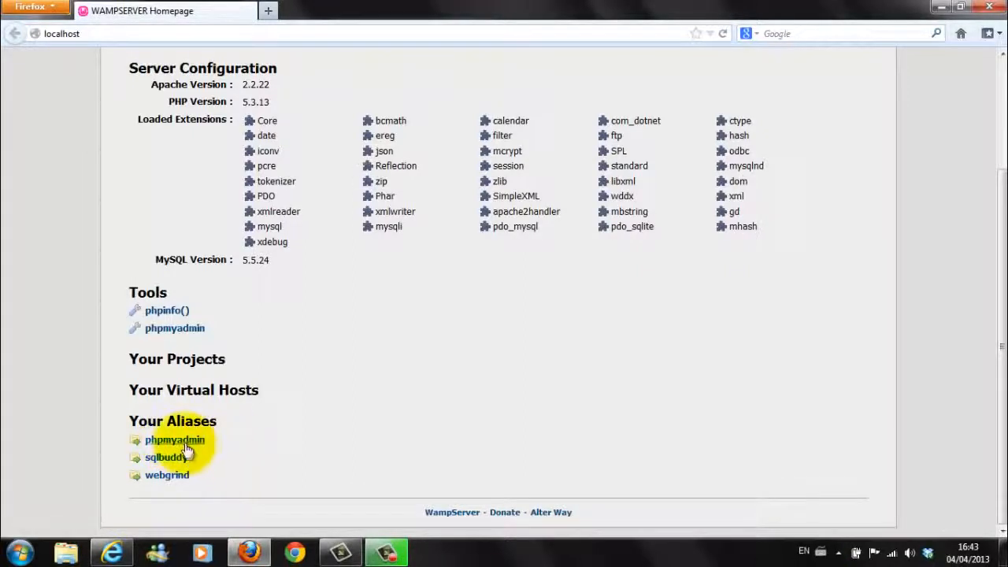
- Create a database named joomla on phpMyAdmin's Databases page and return to the server overview
click(184, 444)
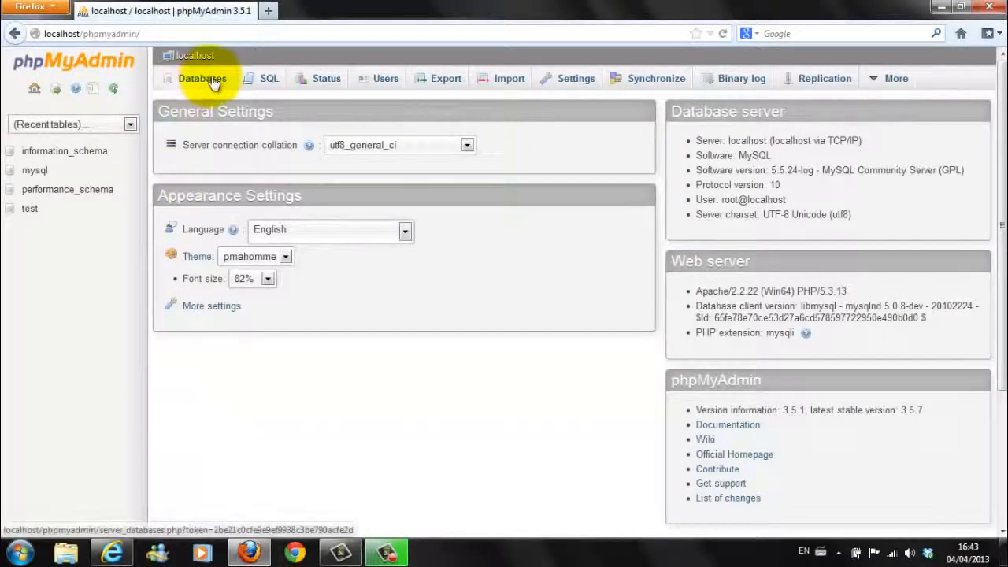
click(202, 78)
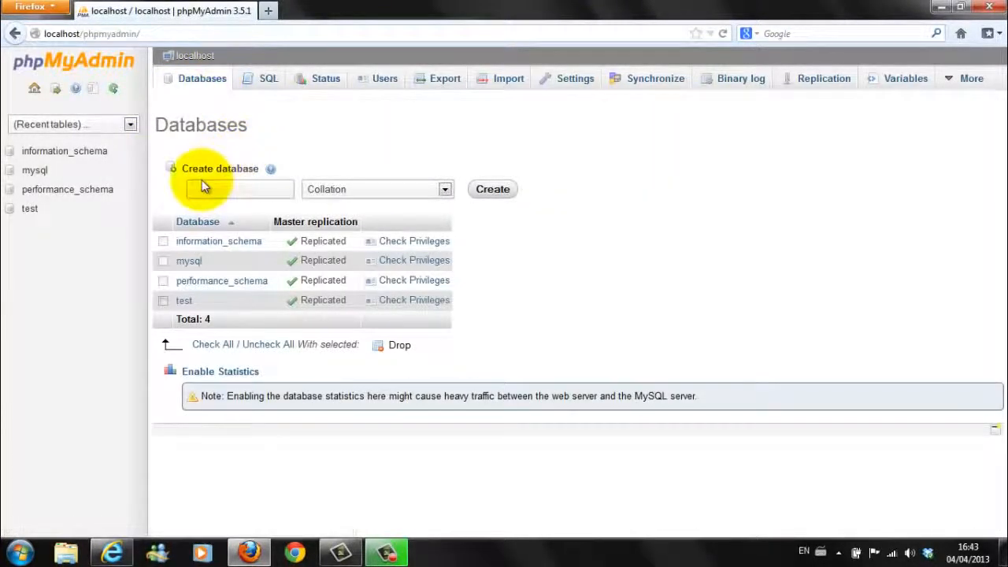
click(200, 188)
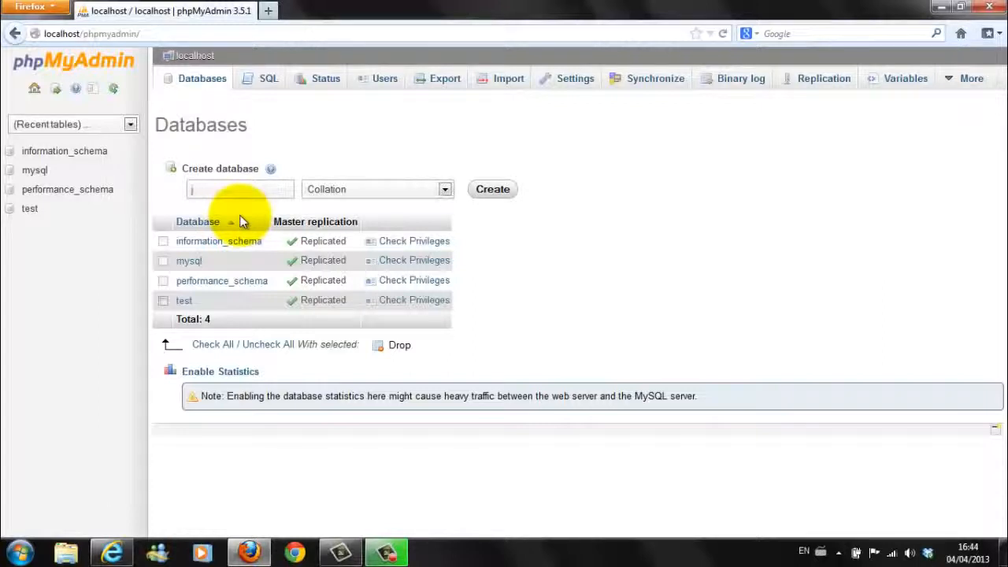
text(job)
text(ml)
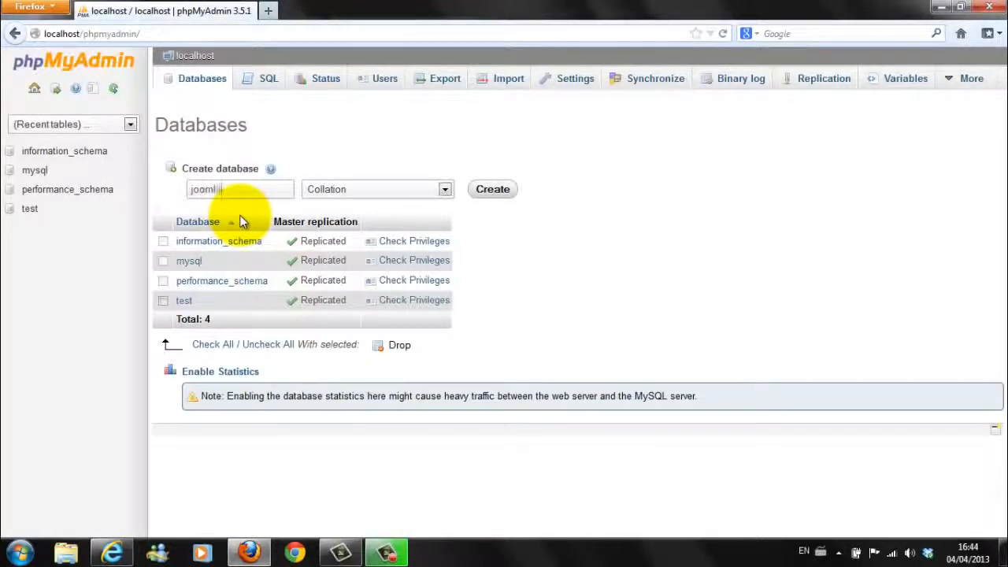
text(a)
click(496, 197)
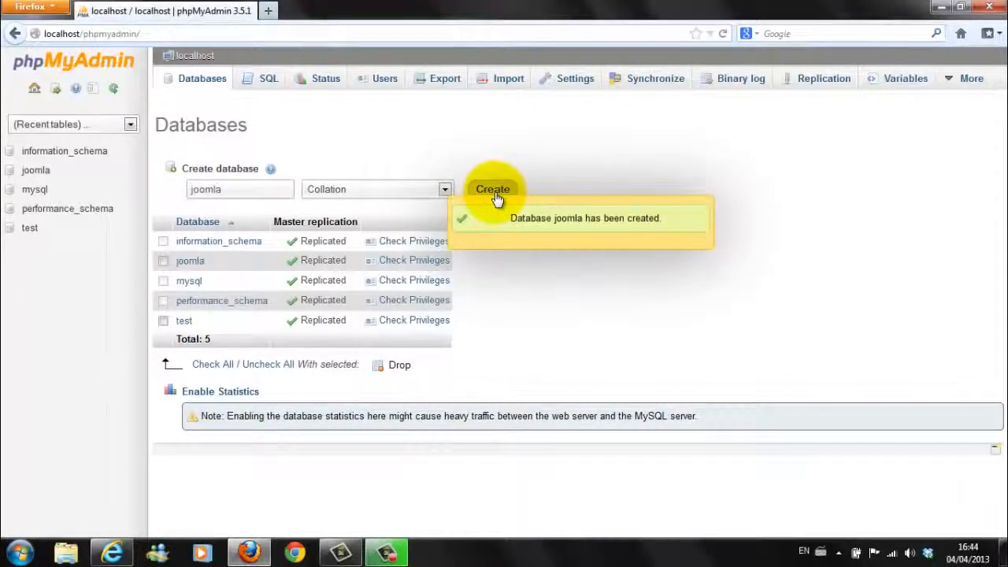
click(15, 34)
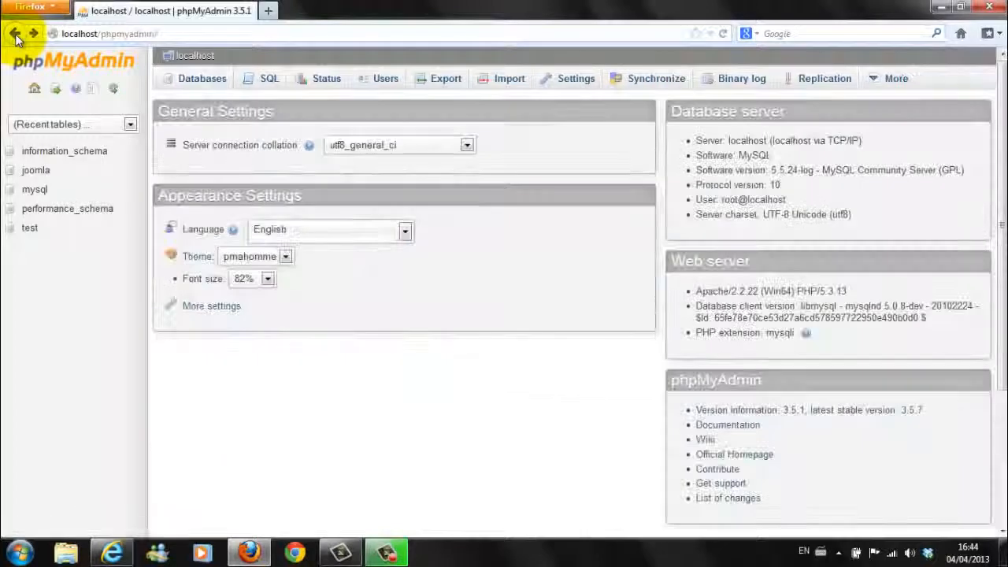
- Go back to the WampServer homepage and minimize Firefox
click(16, 34)
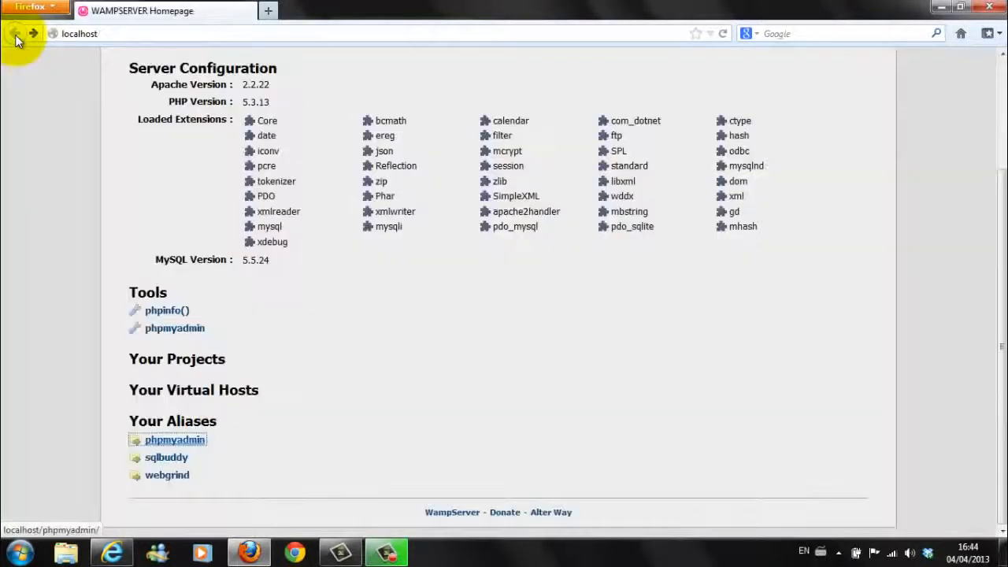
scroll(187, 111, up, 3)
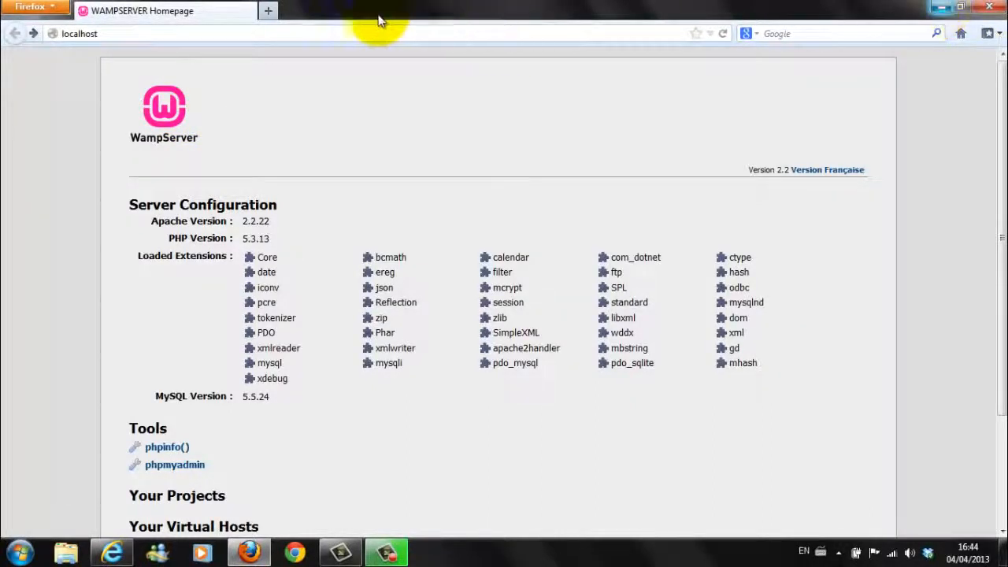
click(943, 8)
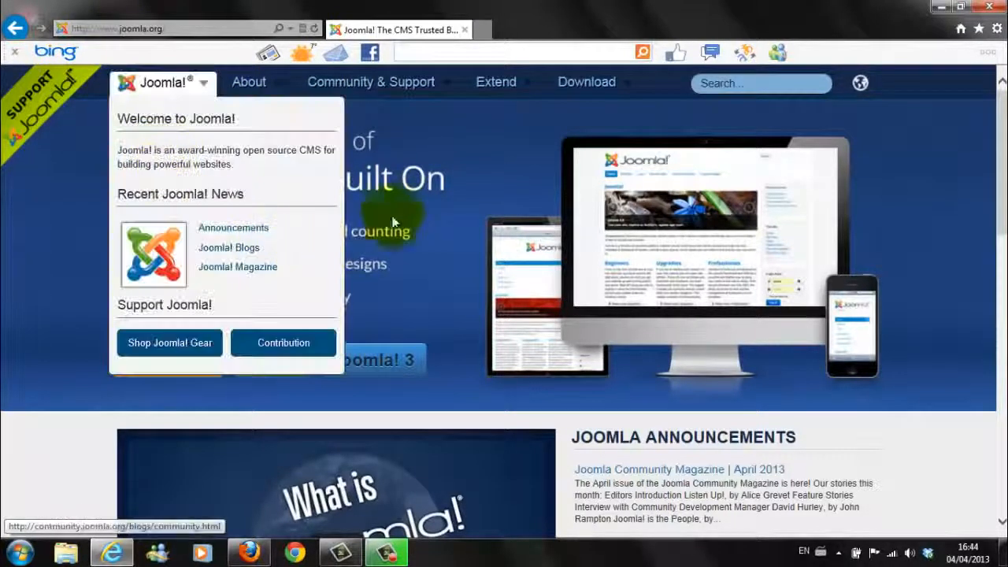
- Open the Joomla 3.0 Full Package page from joomla.org's Download menu
mouse_move(585, 91)
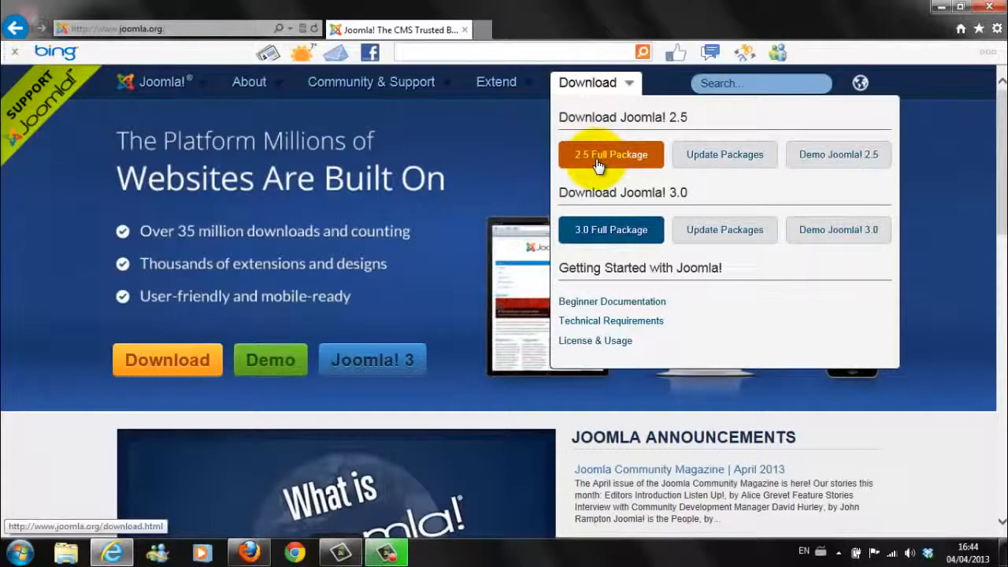
click(596, 235)
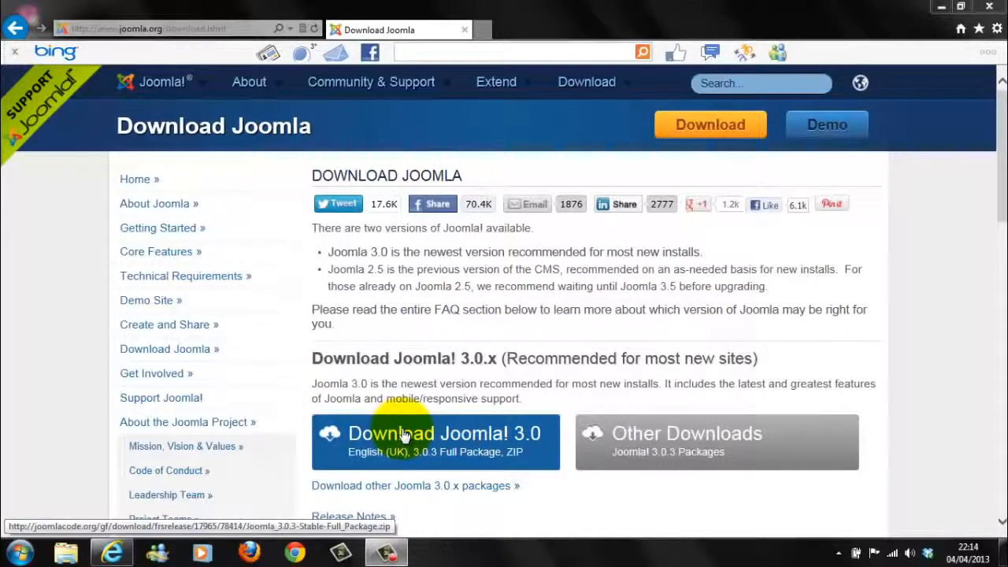
- Save Joomla_3.0.3-Stable-Full_Package.zip to the Desktop
click(447, 447)
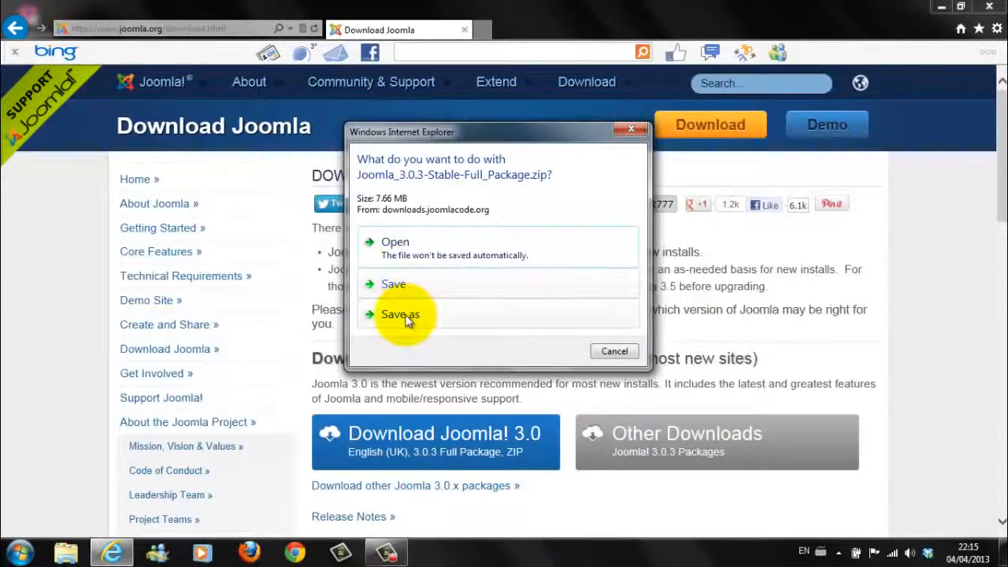
click(406, 316)
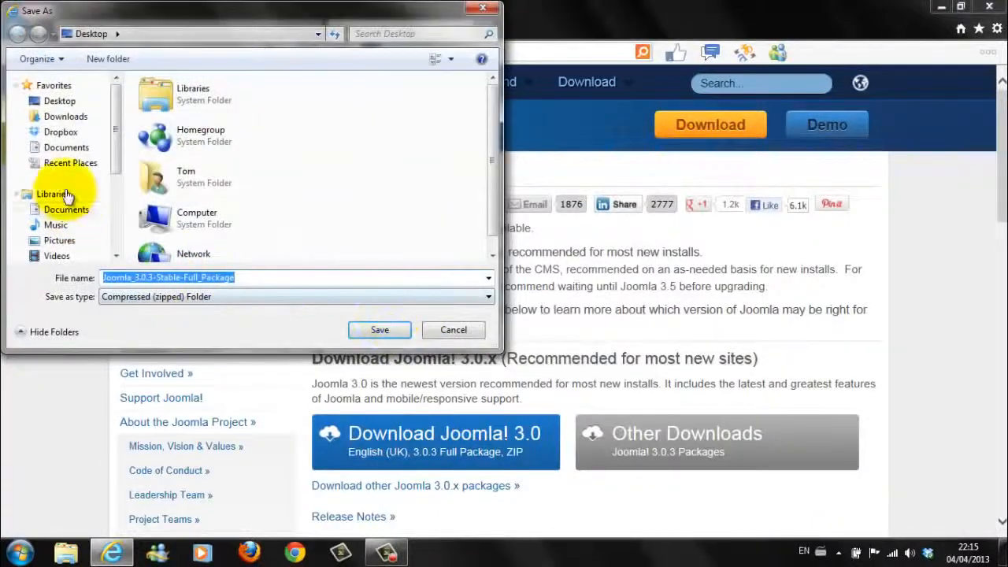
click(64, 102)
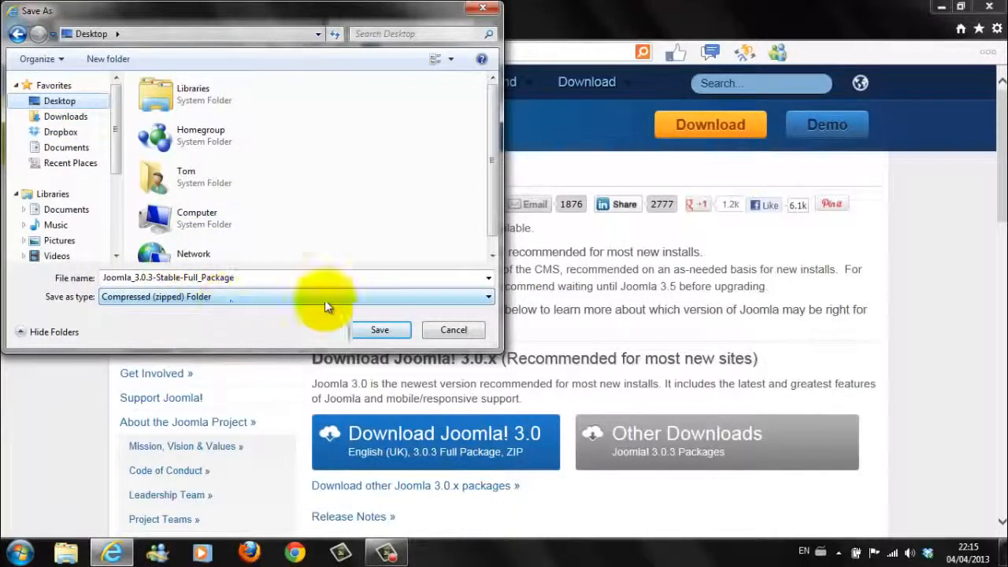
click(378, 329)
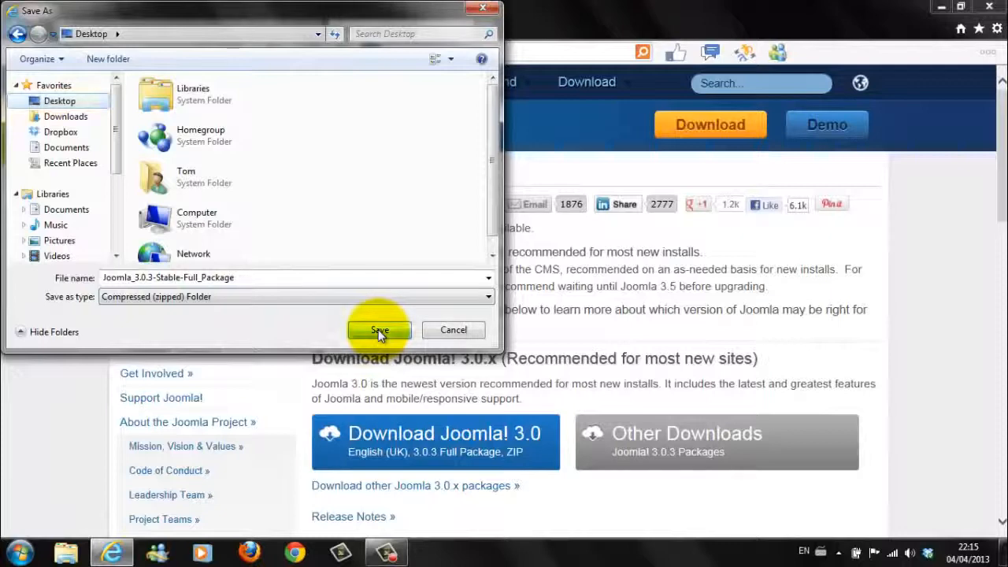
- Check the desktop for the download, then close Internet Explorer
click(941, 10)
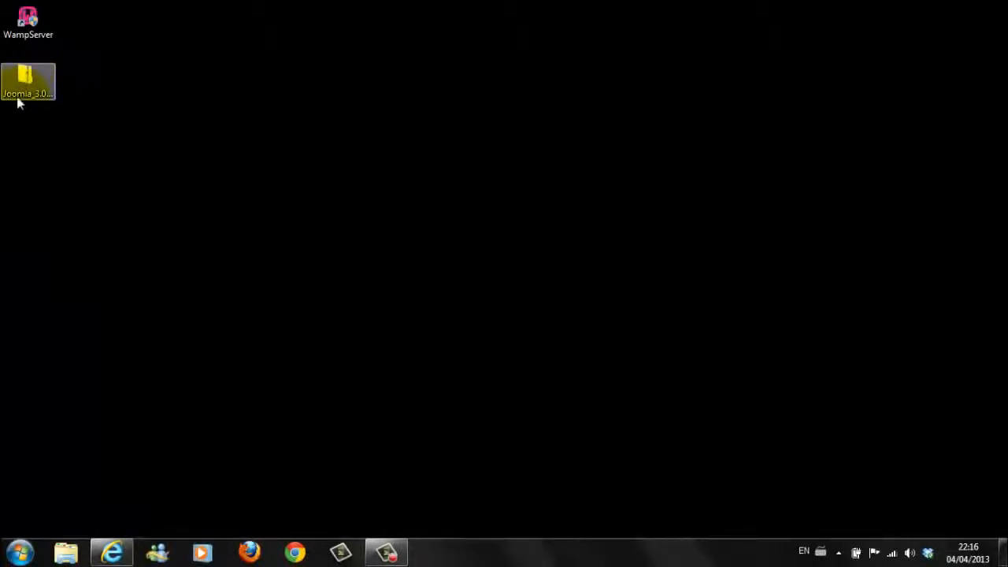
click(111, 552)
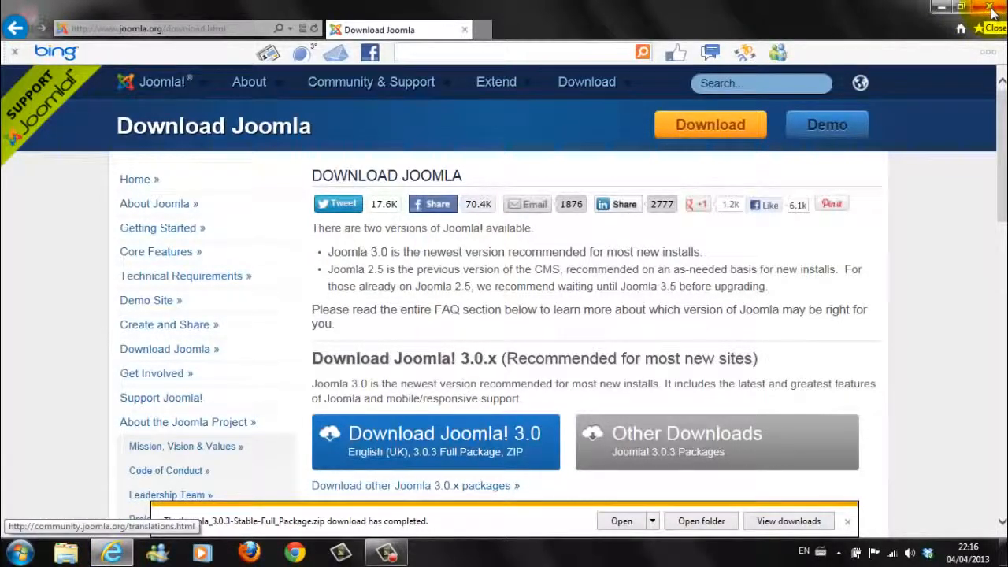
click(991, 9)
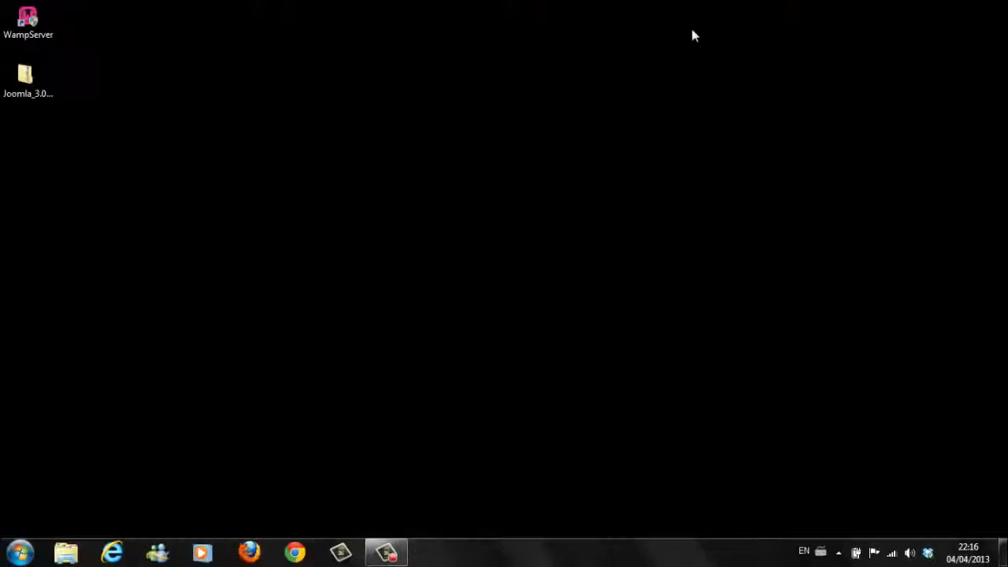
- Search c:\wamp from the Start menu and open the wamp folder in Explorer
click(19, 561)
click(24, 514)
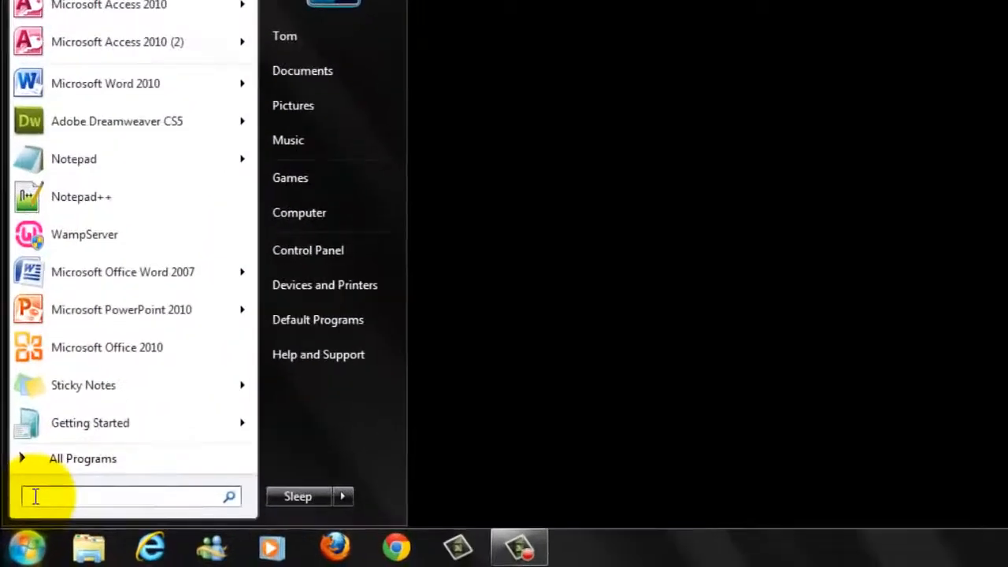
text(c)
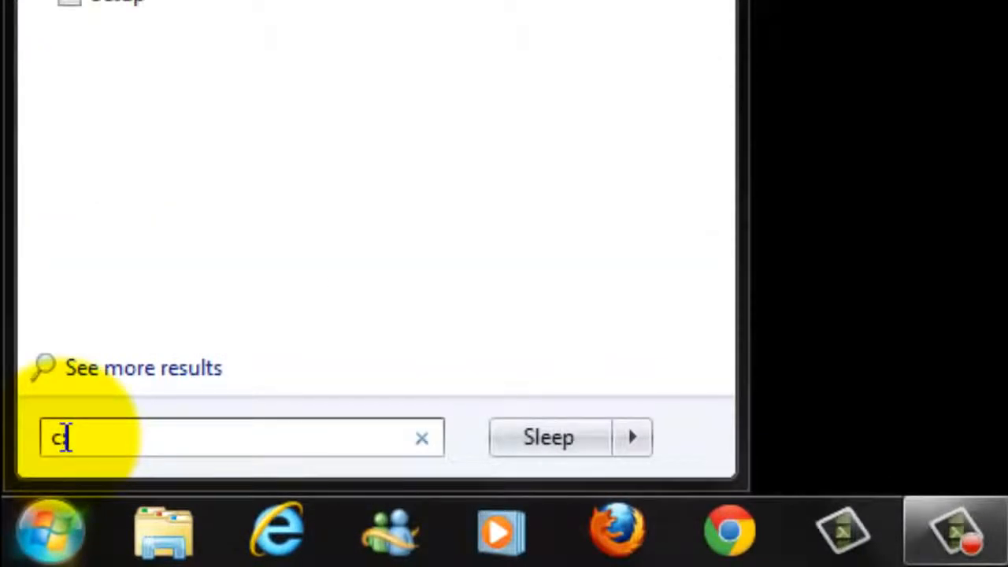
text(:\)
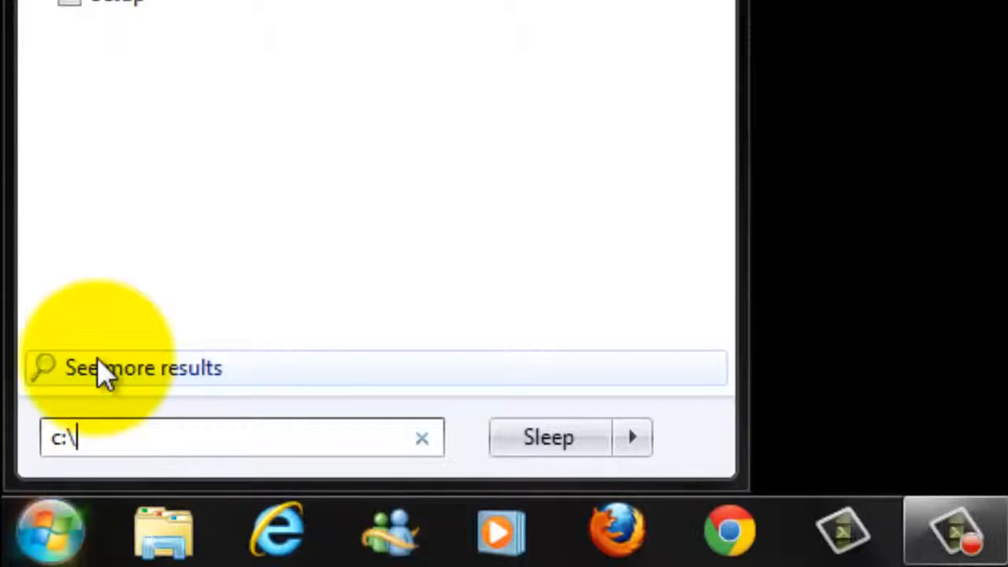
text(wamp)
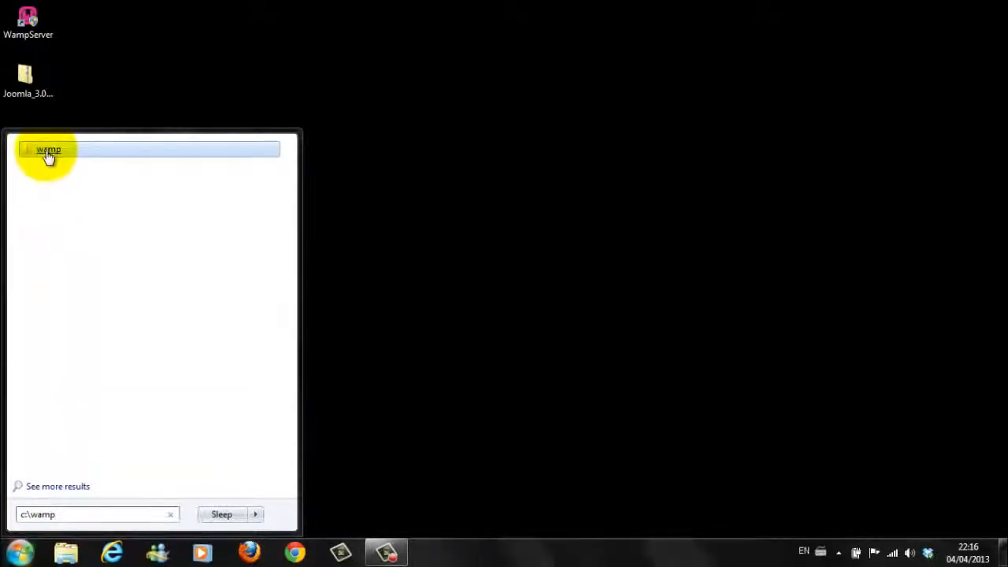
click(48, 150)
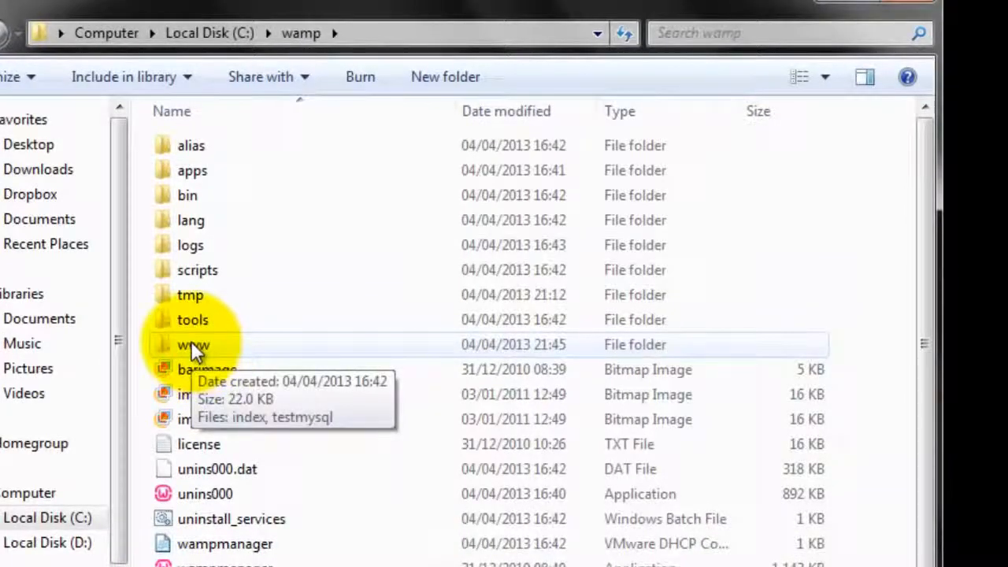
- Open the www folder and create a new folder named demo inside it
double_click(191, 344)
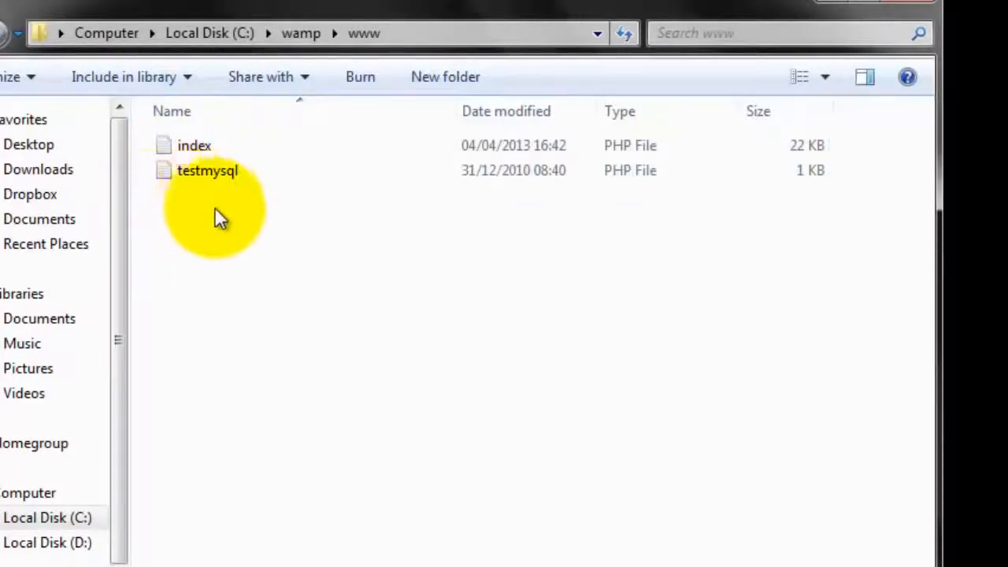
right_click(160, 203)
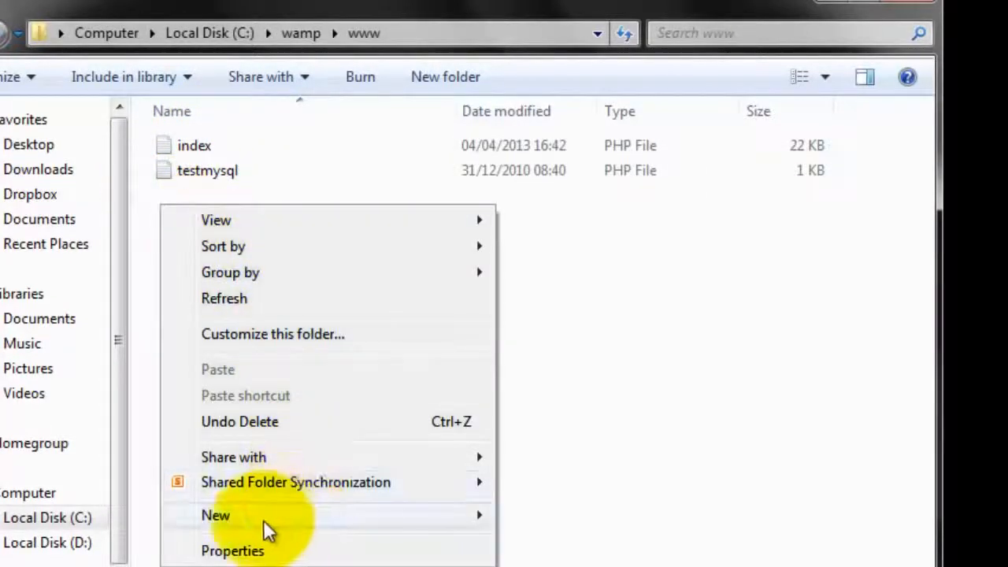
mouse_move(252, 526)
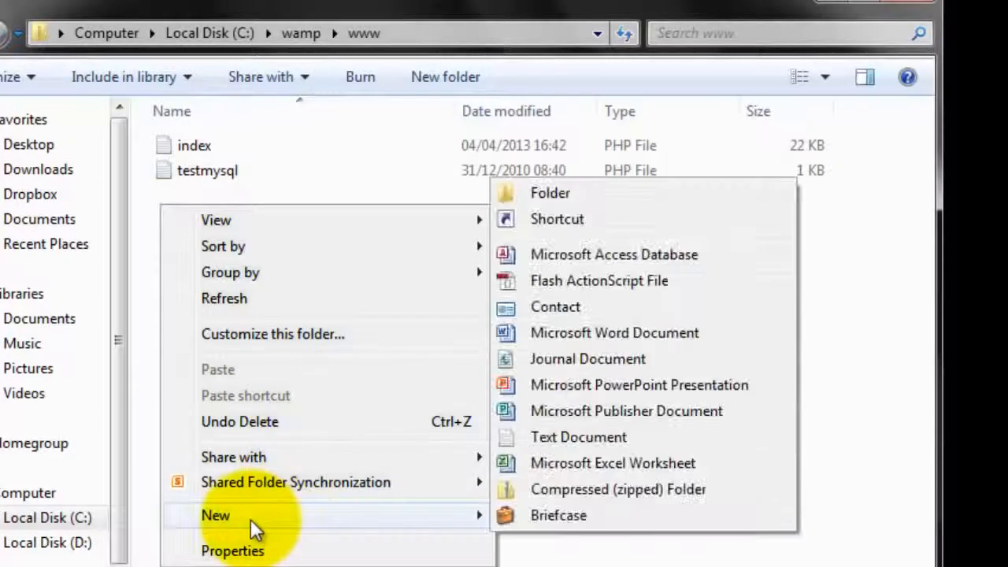
click(543, 196)
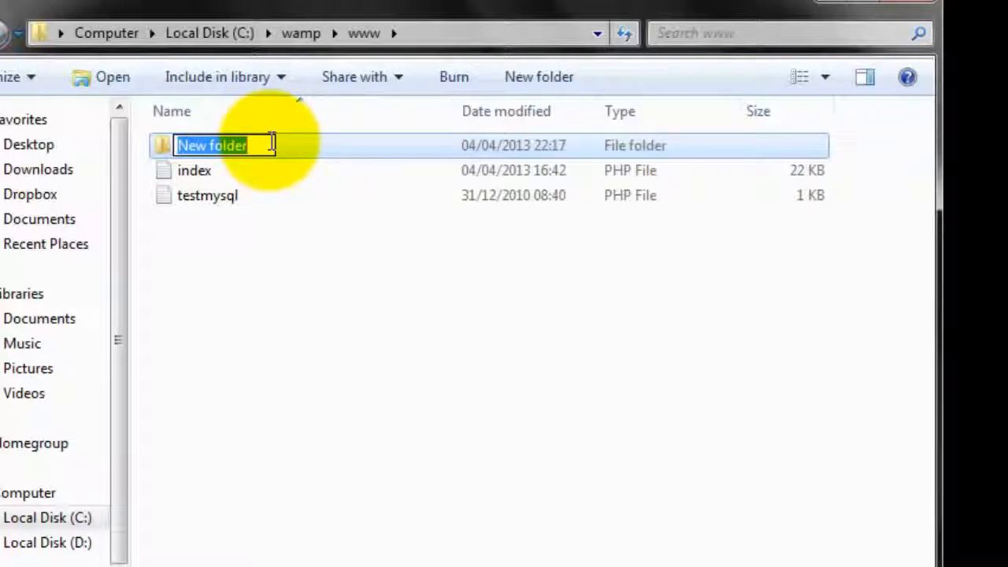
text(demo)
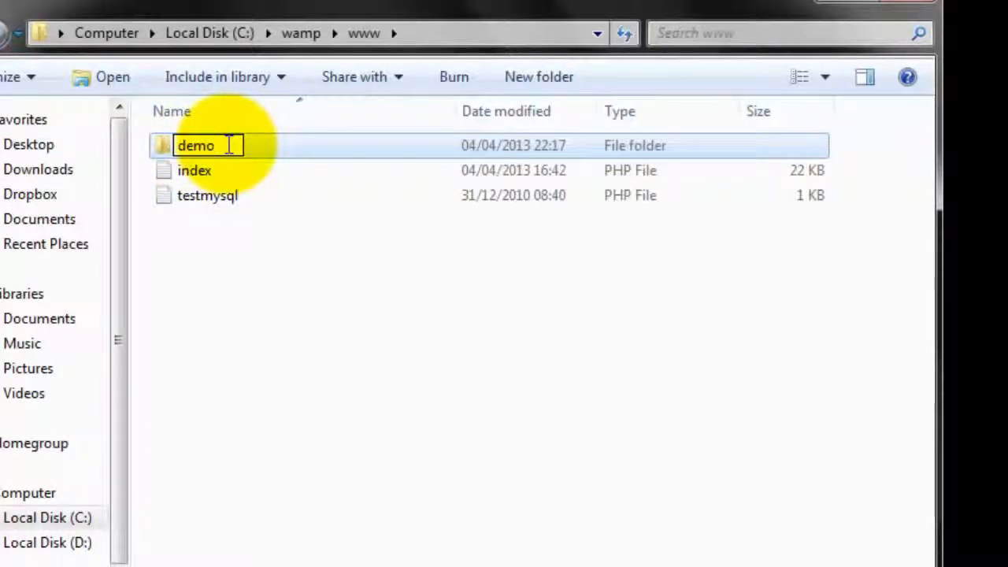
click(198, 261)
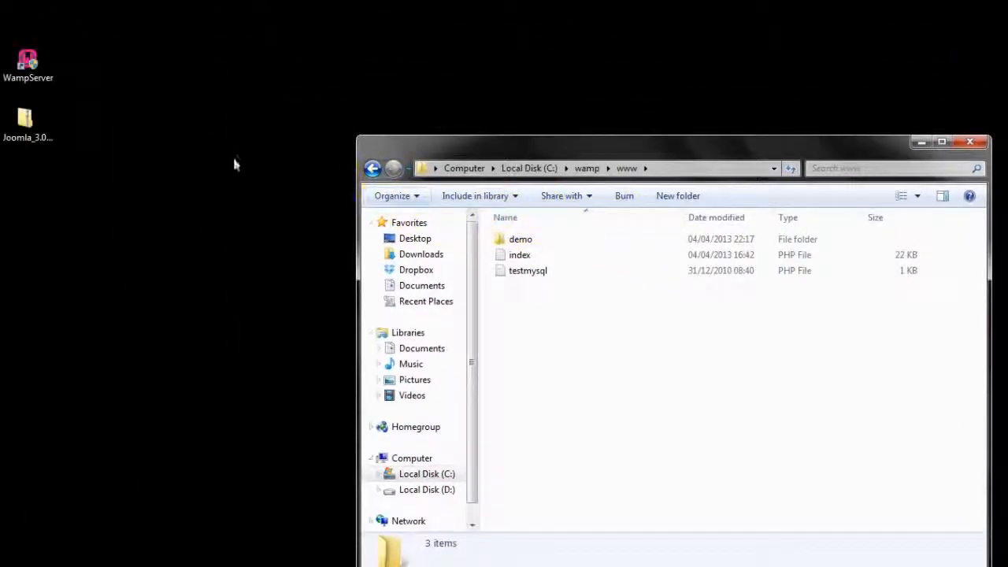
- Start Extract All on the desktop Joomla zip and browse for a destination
right_click(26, 118)
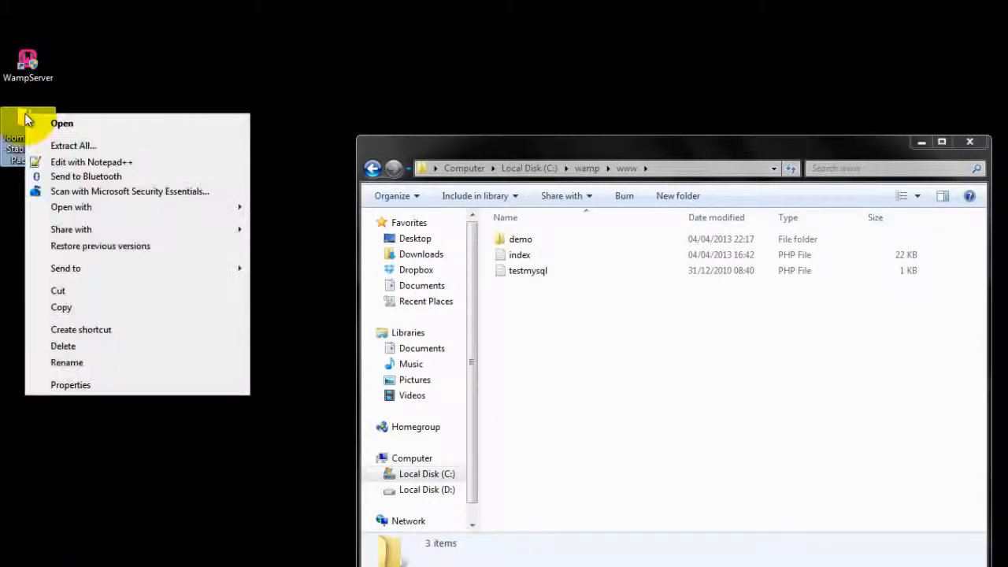
click(70, 146)
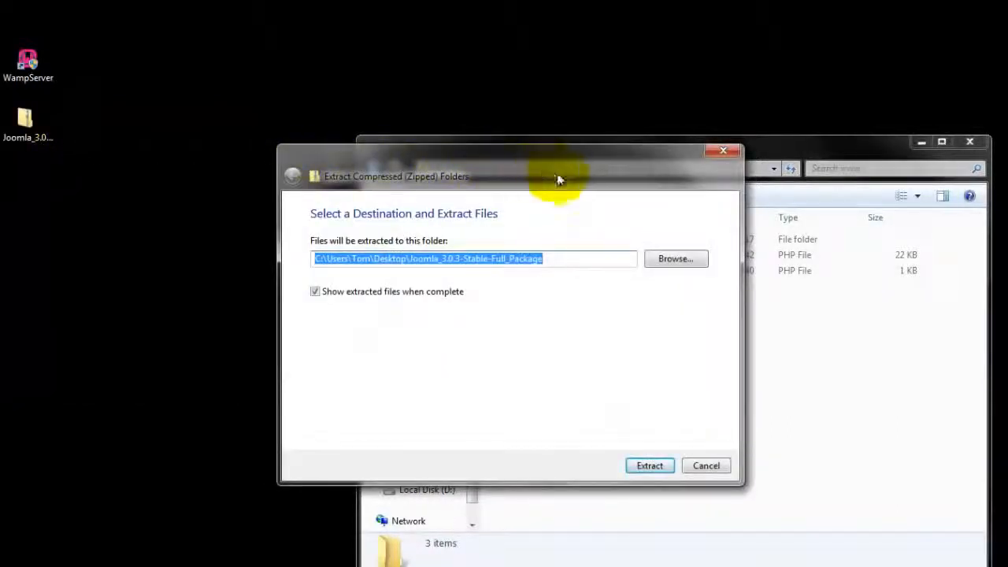
click(671, 264)
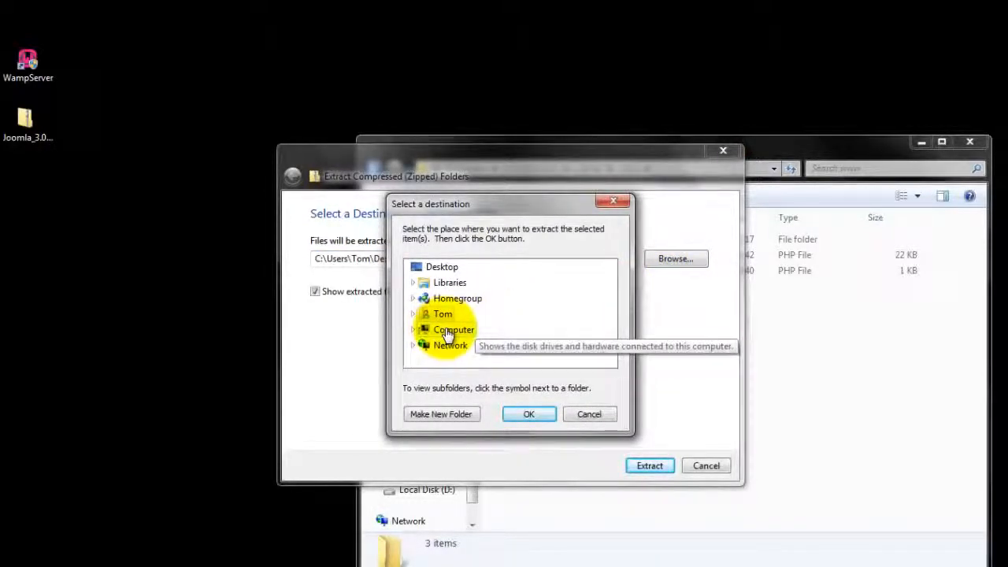
- Pick C:\wamp\www\demo as the extraction destination folder
double_click(447, 331)
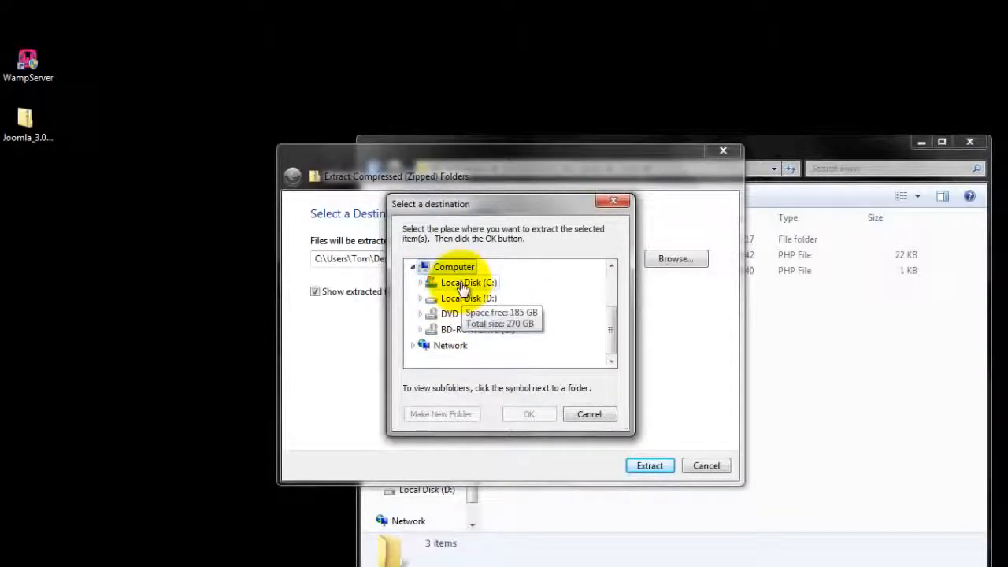
double_click(462, 283)
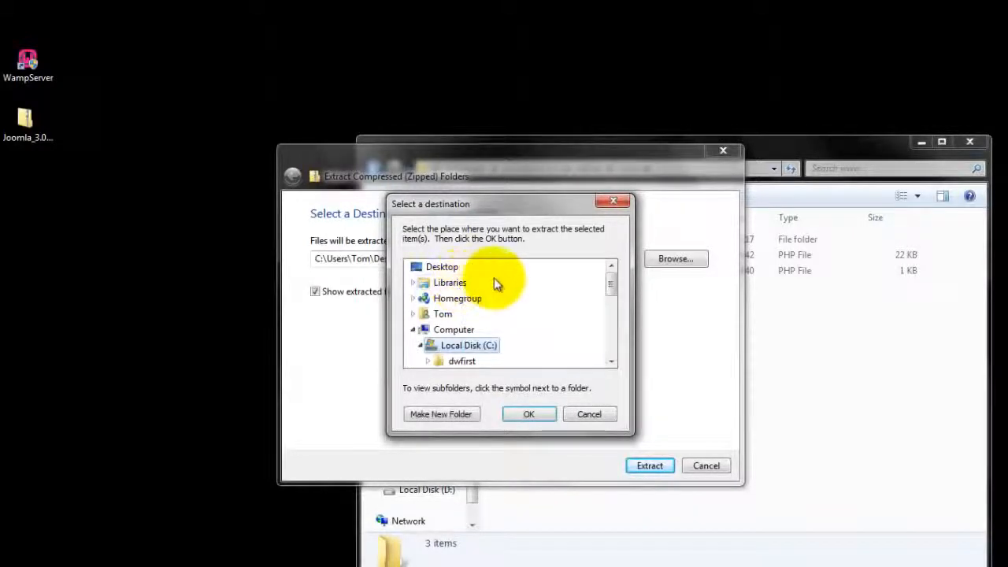
scroll(498, 283, down, 3)
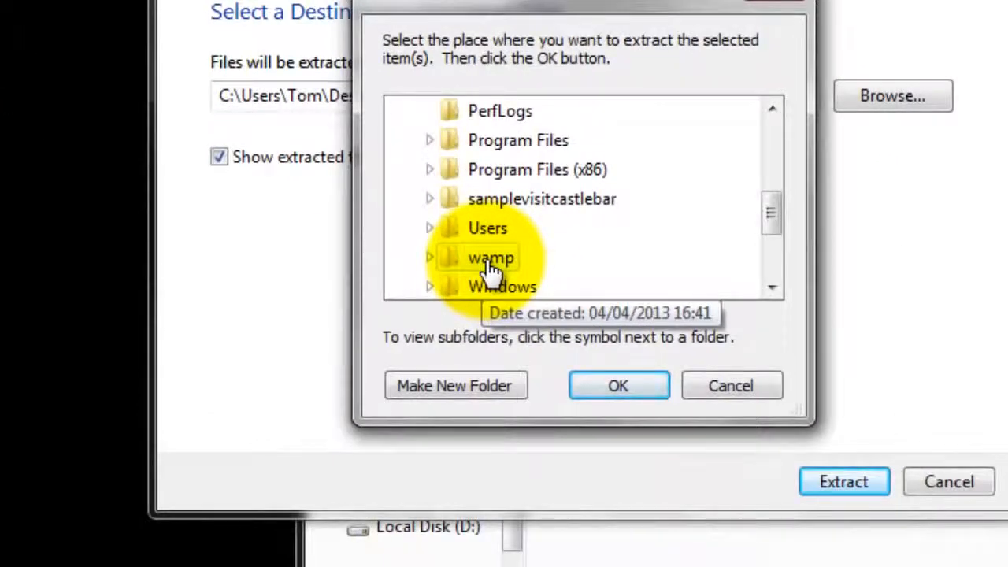
double_click(491, 266)
scroll(594, 200, down, 1)
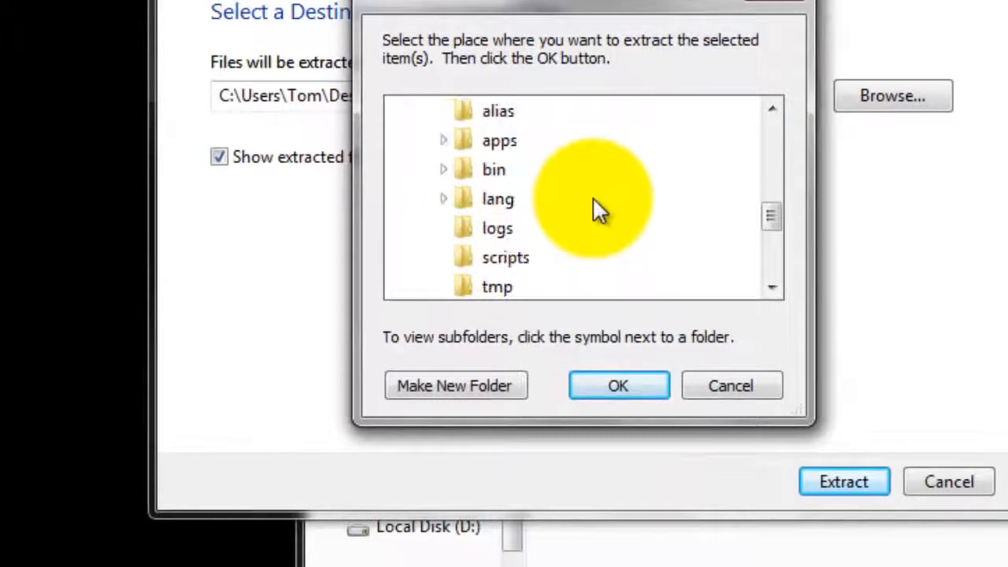
scroll(596, 207, down, 1)
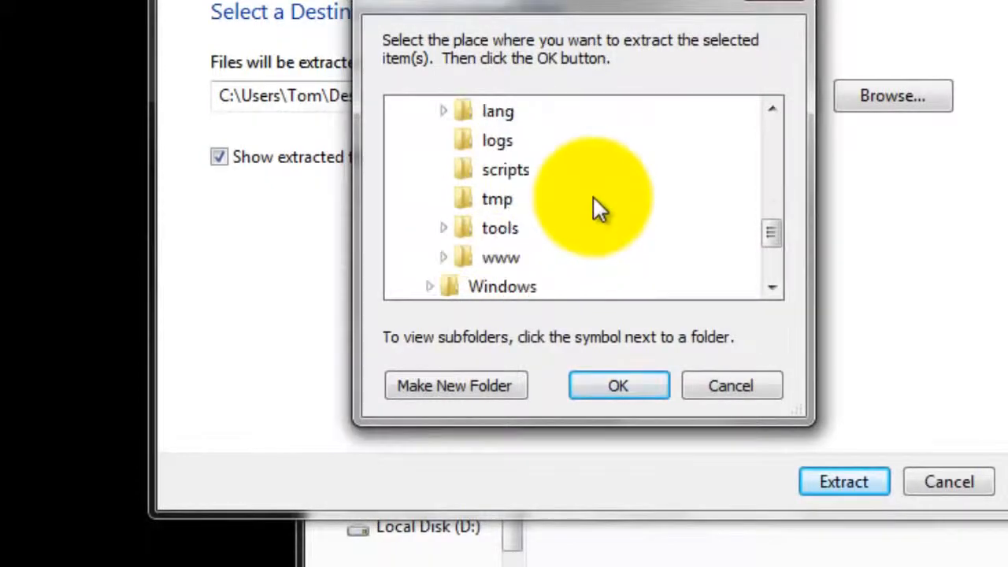
double_click(499, 257)
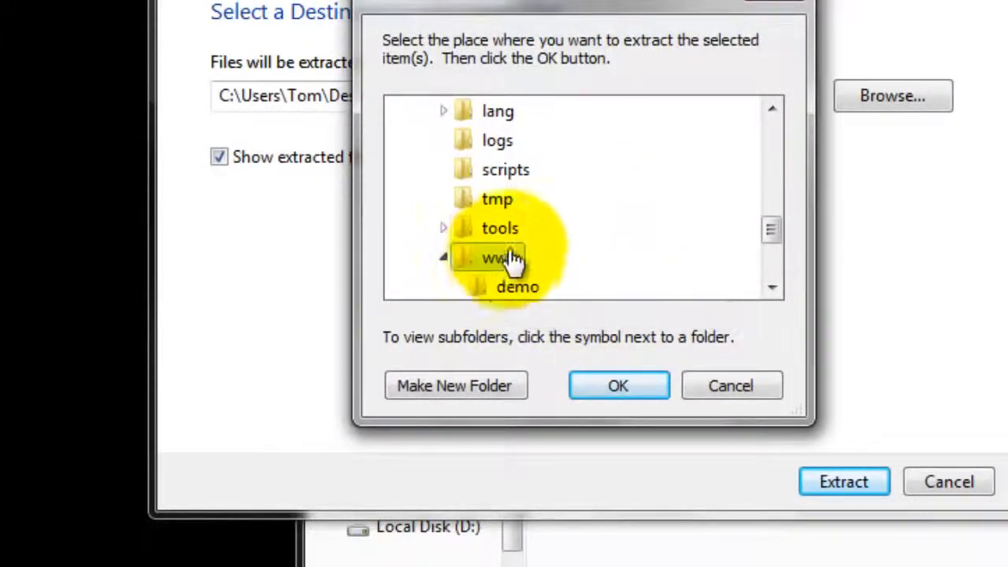
scroll(579, 236, down, 1)
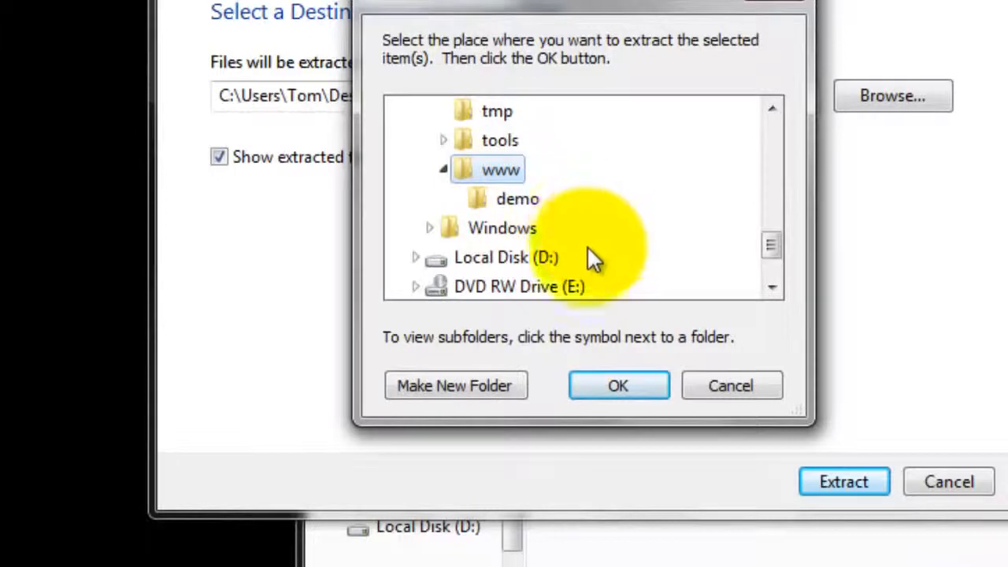
click(518, 204)
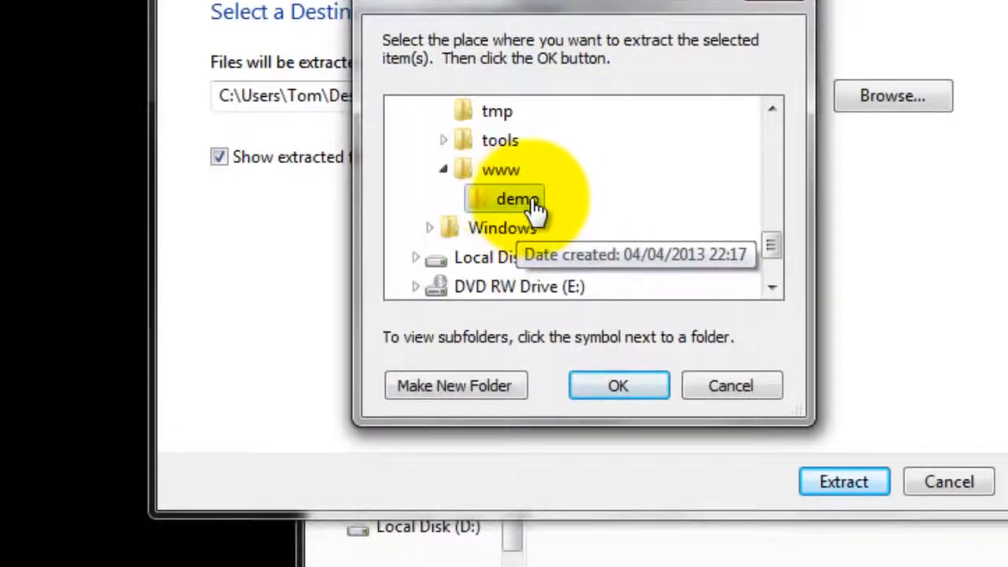
click(616, 388)
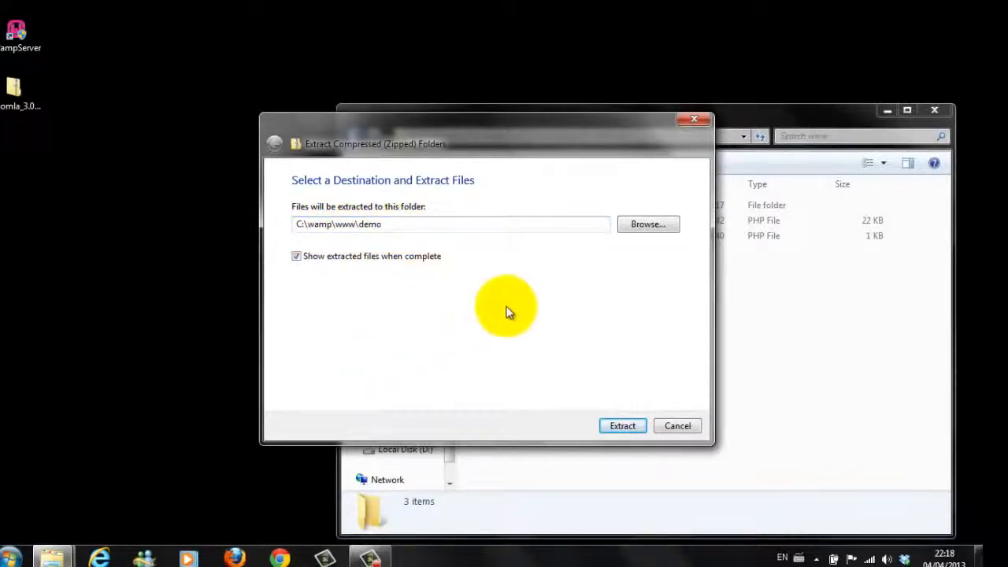
- Extract the Joomla files into demo and close the demo and www Explorer windows
click(616, 426)
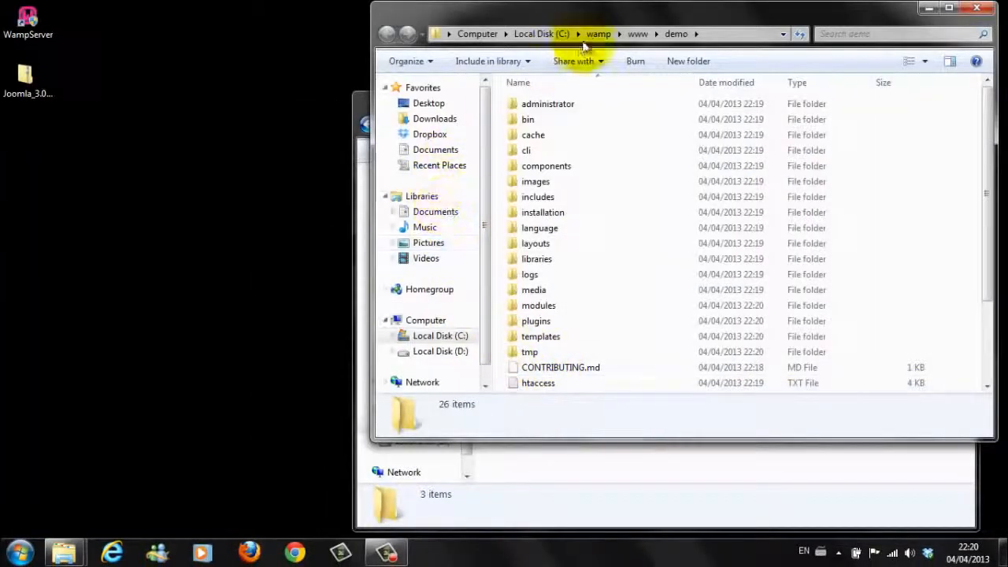
click(976, 9)
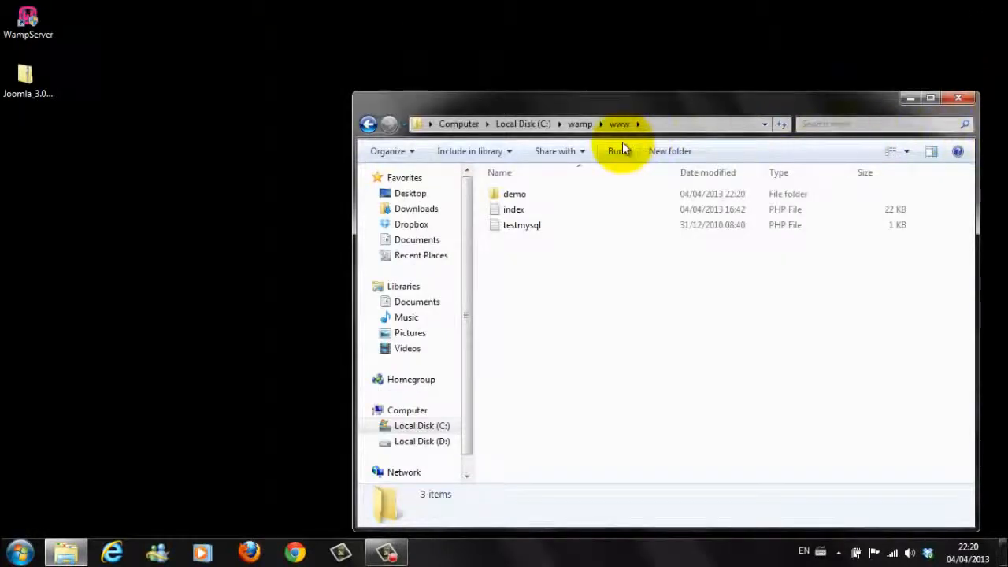
click(958, 98)
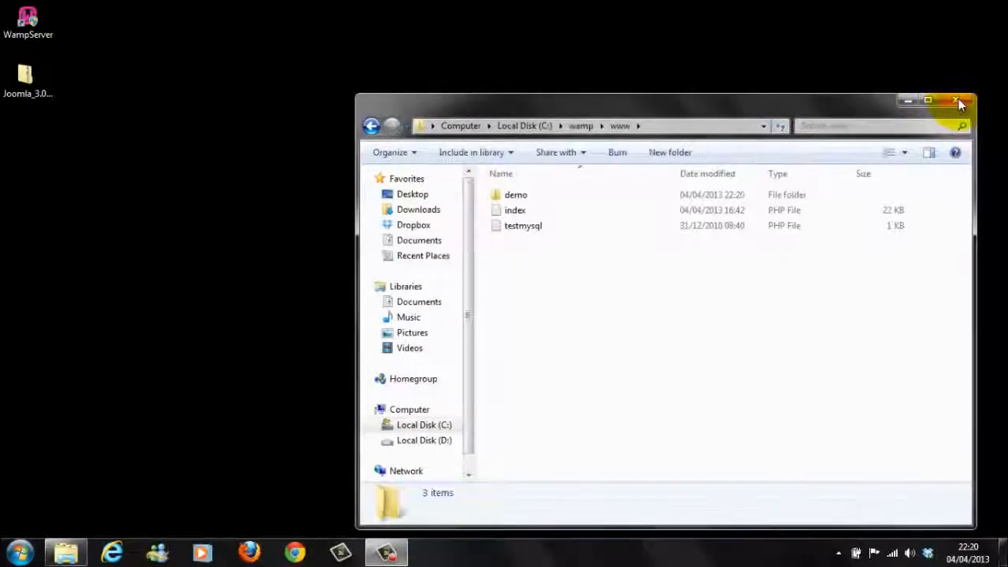
- Open Localhost from the WampServer tray menu and scroll down to Your Projects
click(837, 554)
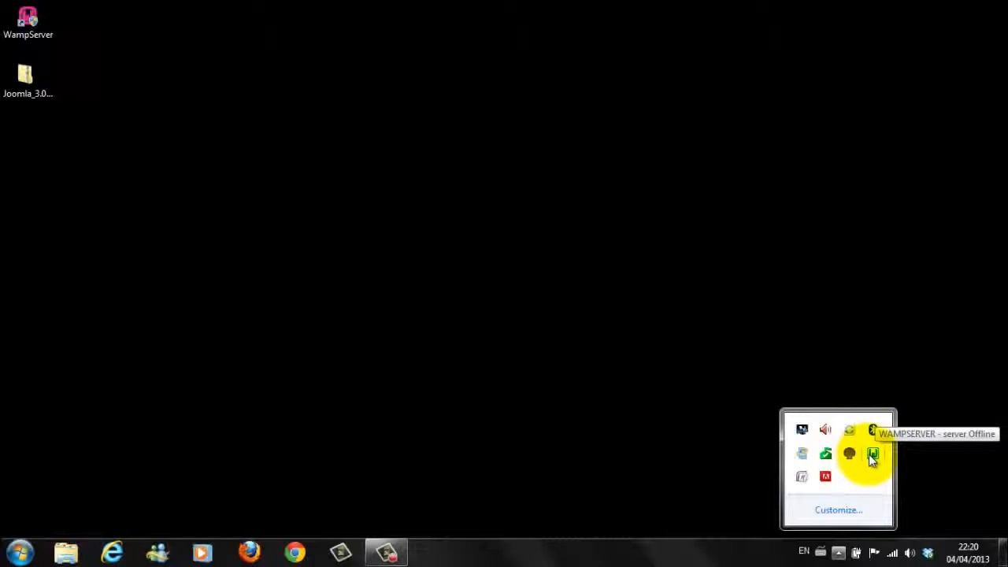
click(872, 454)
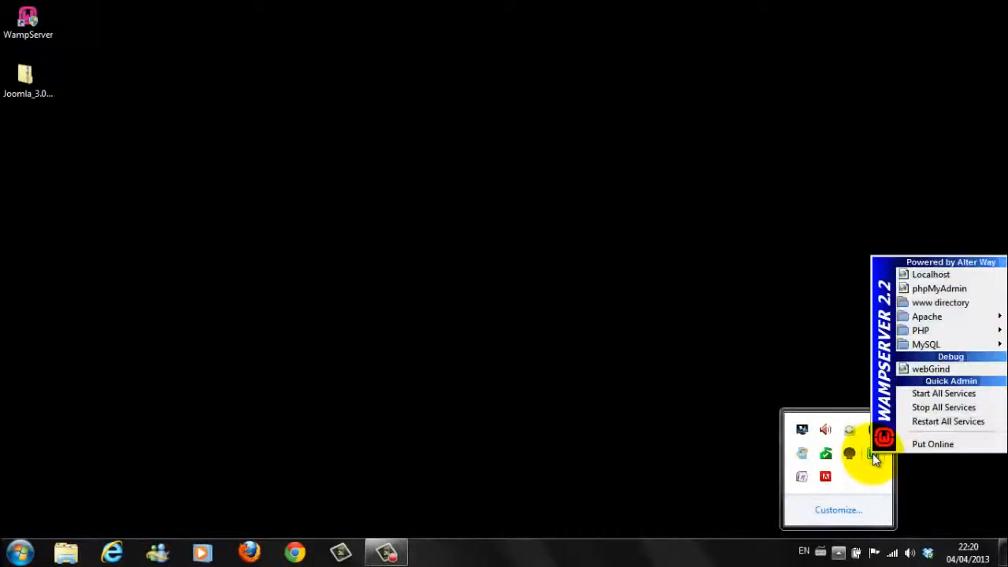
click(920, 274)
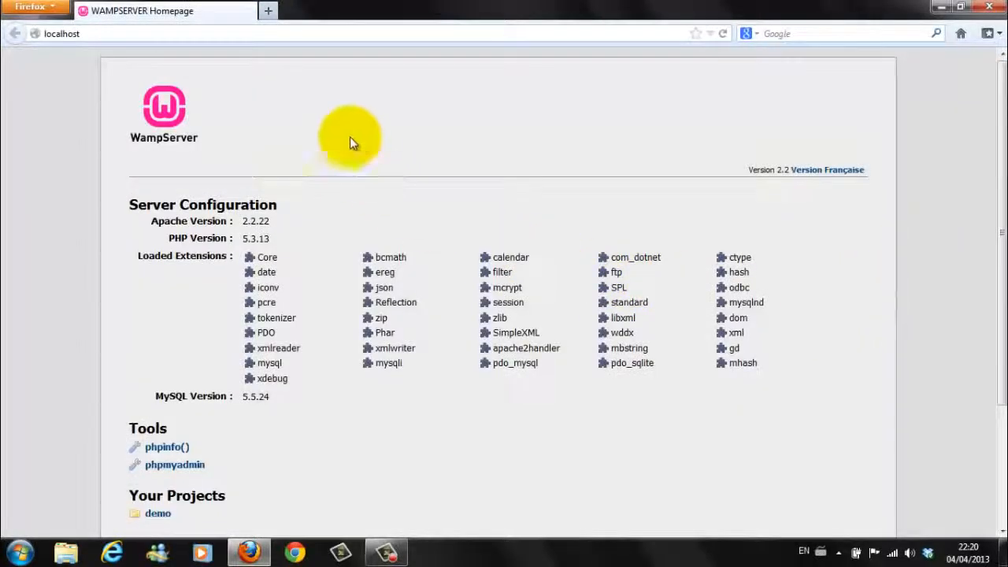
scroll(335, 126, down, 3)
scroll(335, 143, down, 1)
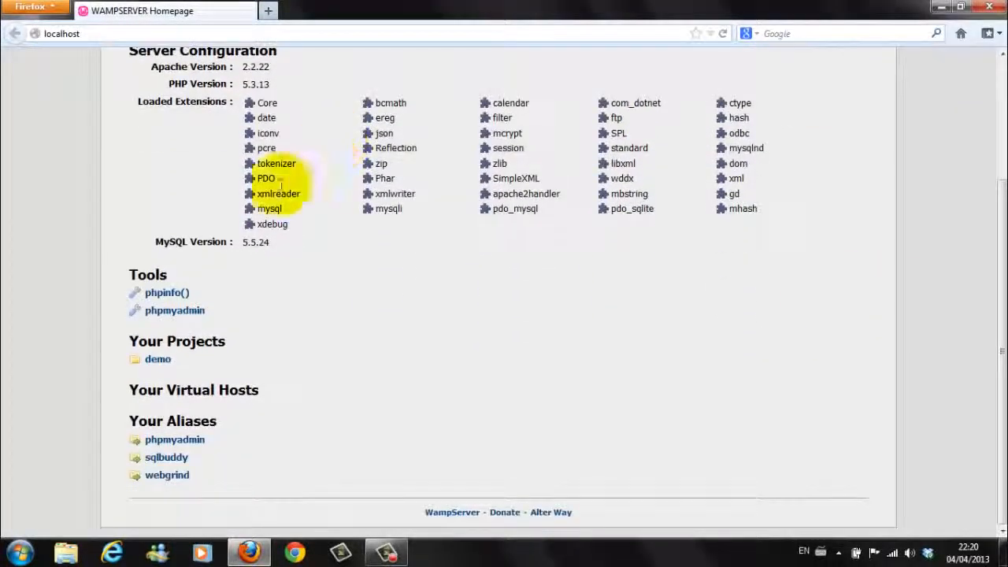
- Launch the demo project's Joomla installer and select English (United Kingdom) as its language
click(160, 364)
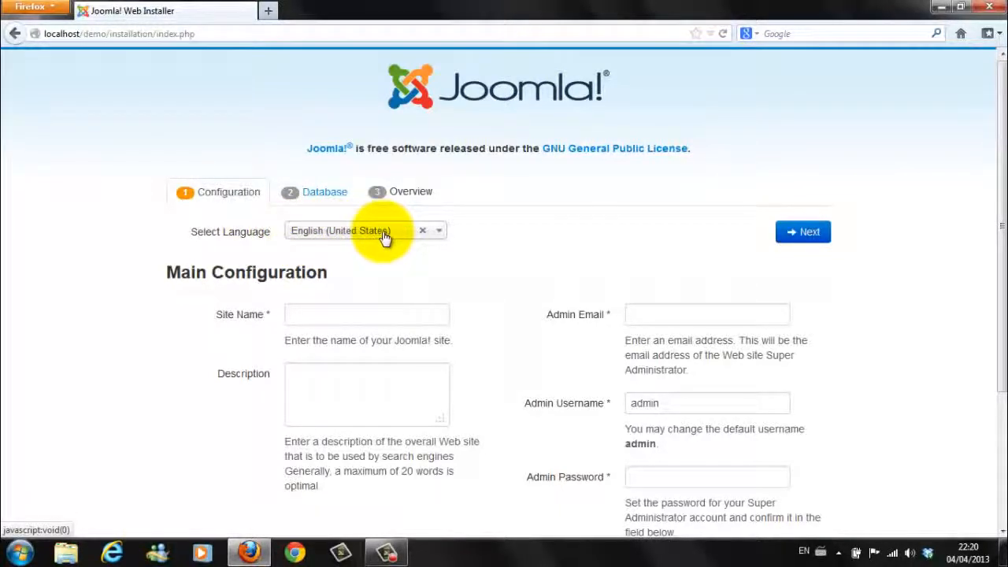
click(441, 234)
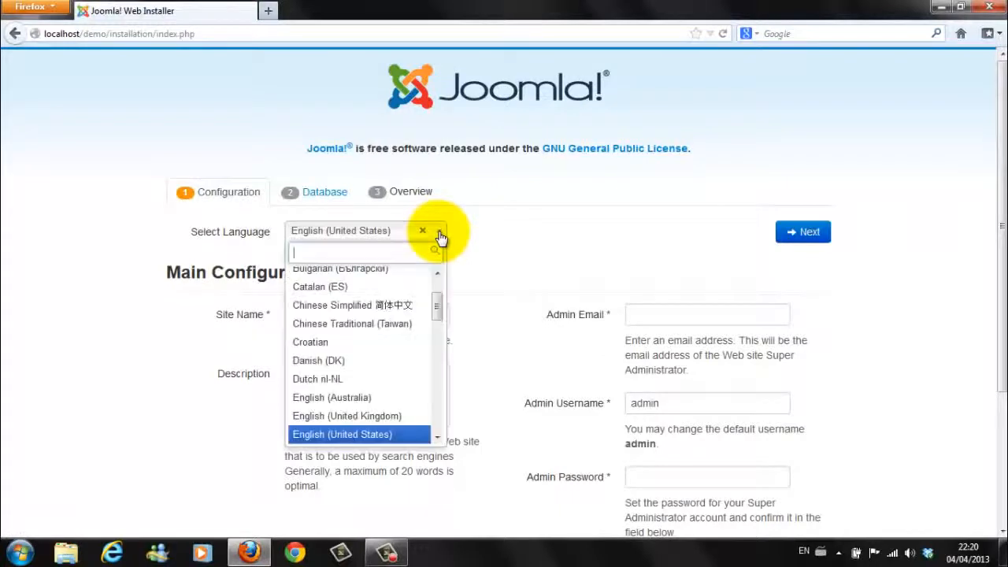
click(371, 426)
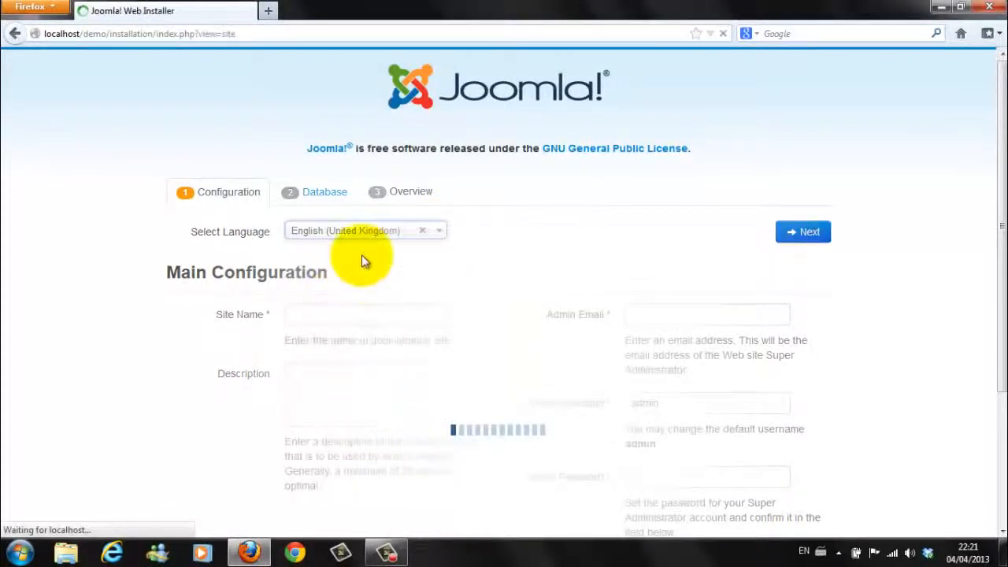
- Fill in Site Name 'demo', Description 'demo site' and the admin e-mail address
click(307, 317)
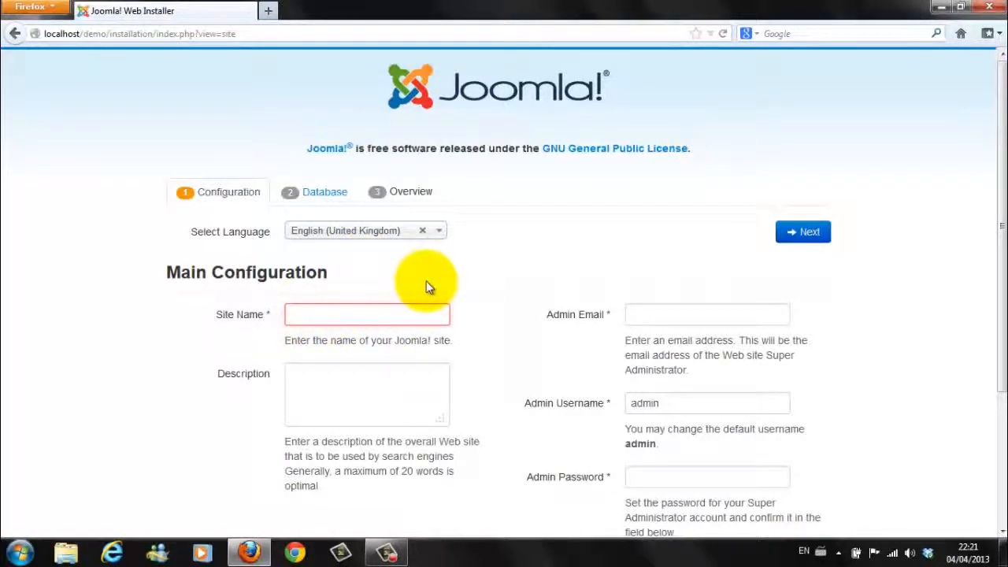
text(demo)
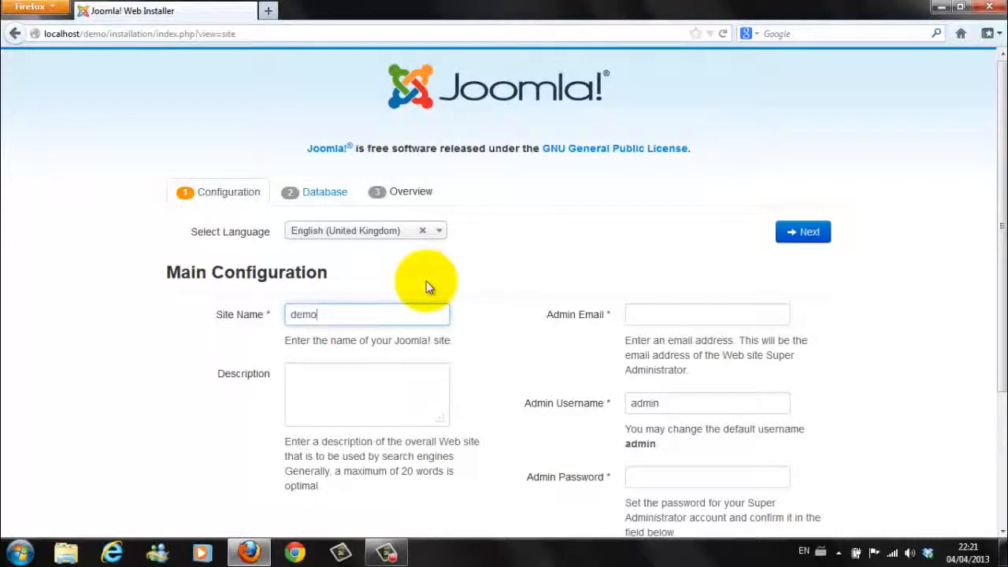
click(298, 376)
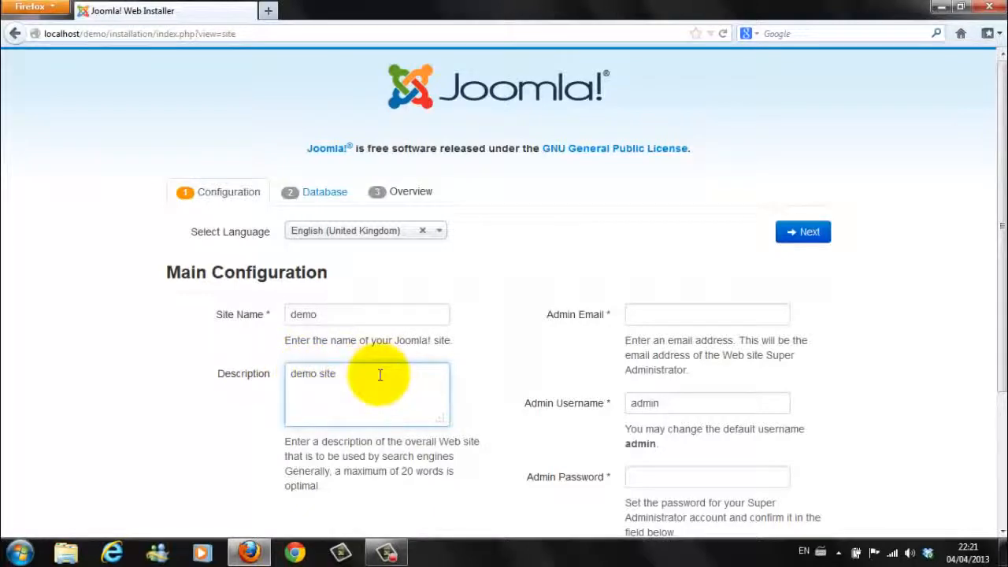
click(651, 314)
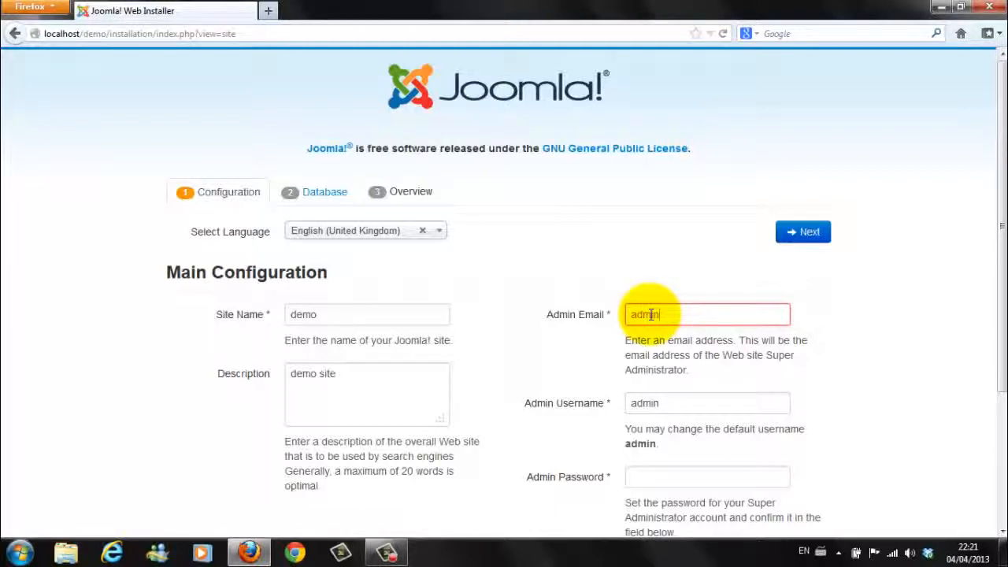
text(al)
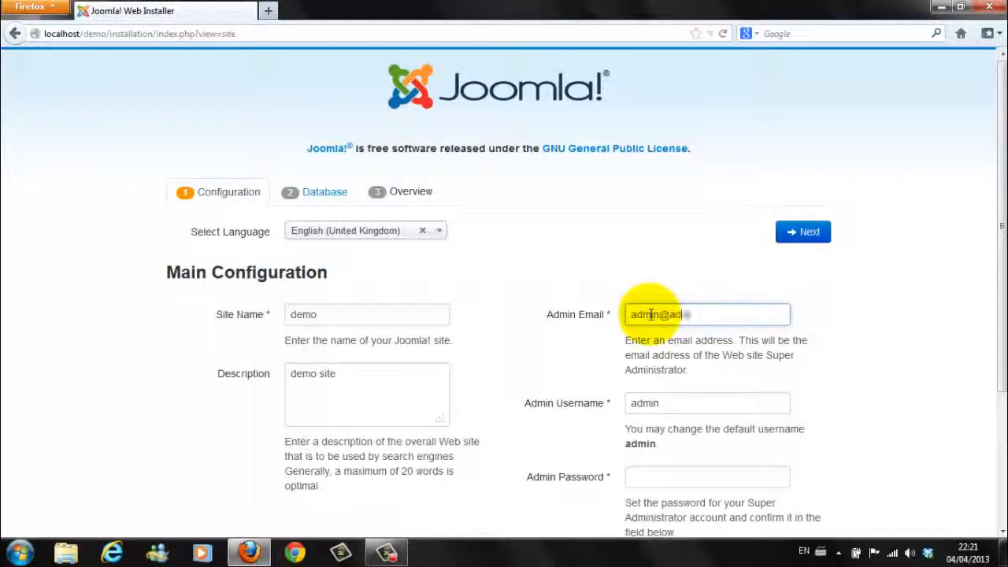
text(min.com)
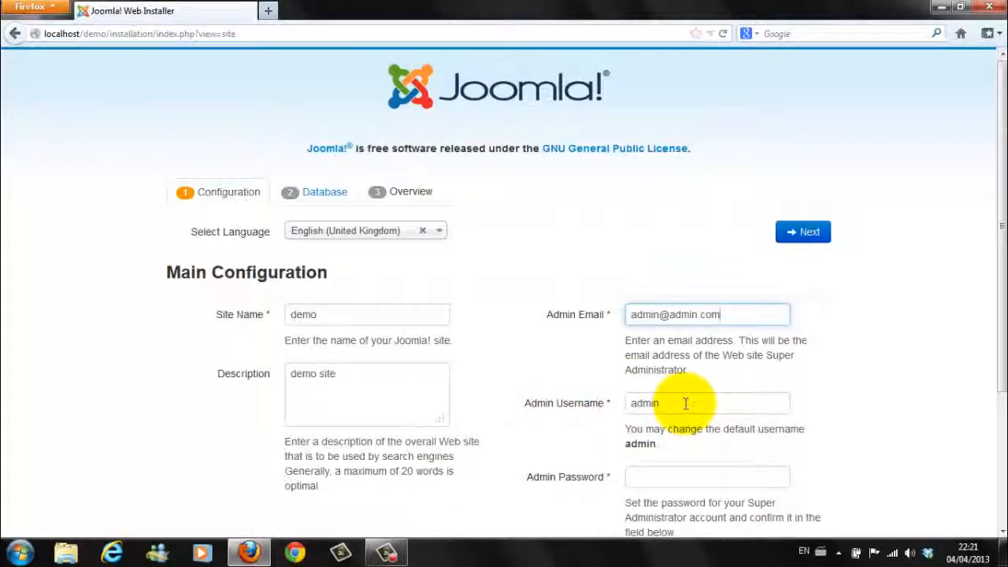
scroll(678, 413, down, 2)
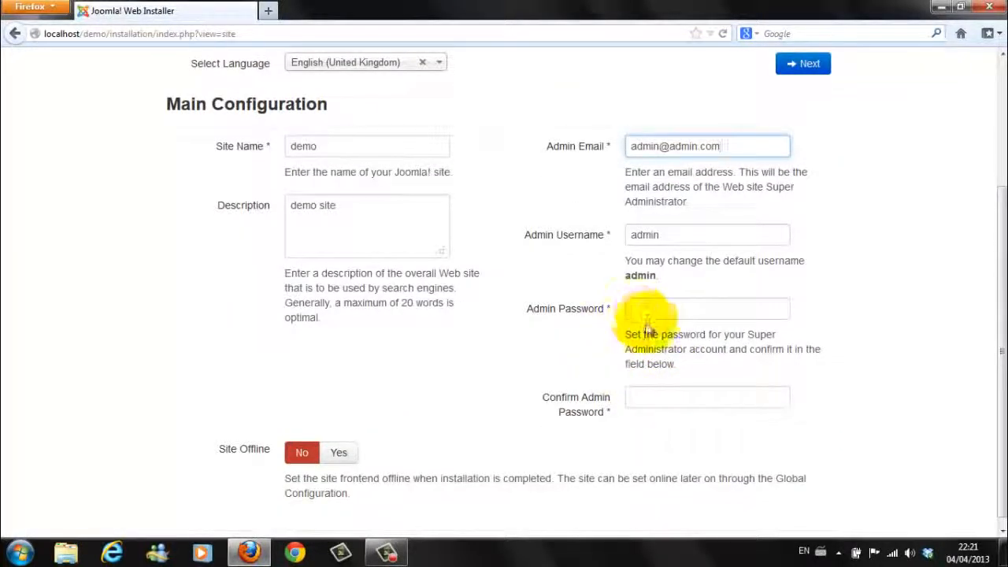
- Enter and confirm the admin password, then move on to Database Configuration
click(642, 309)
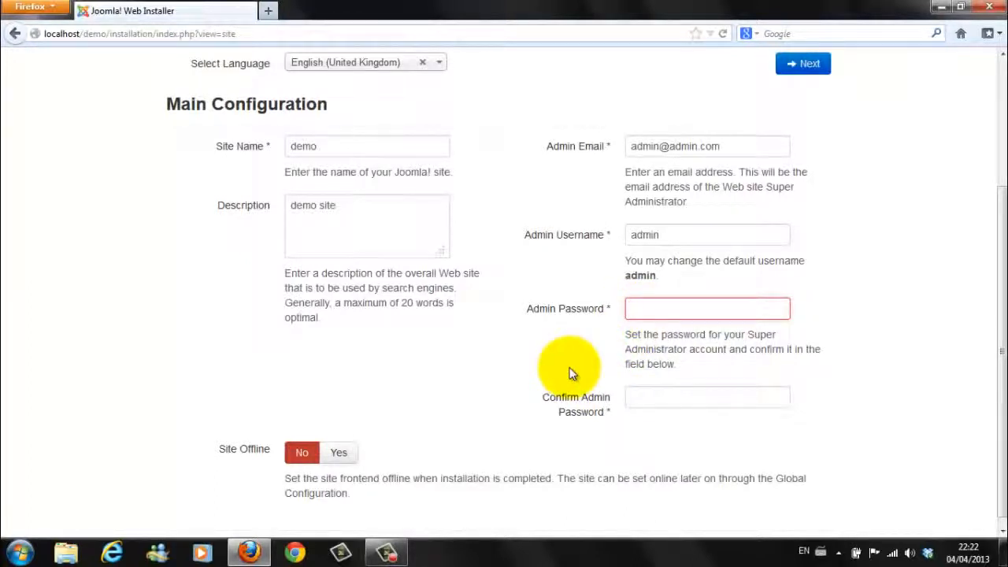
text(demo)
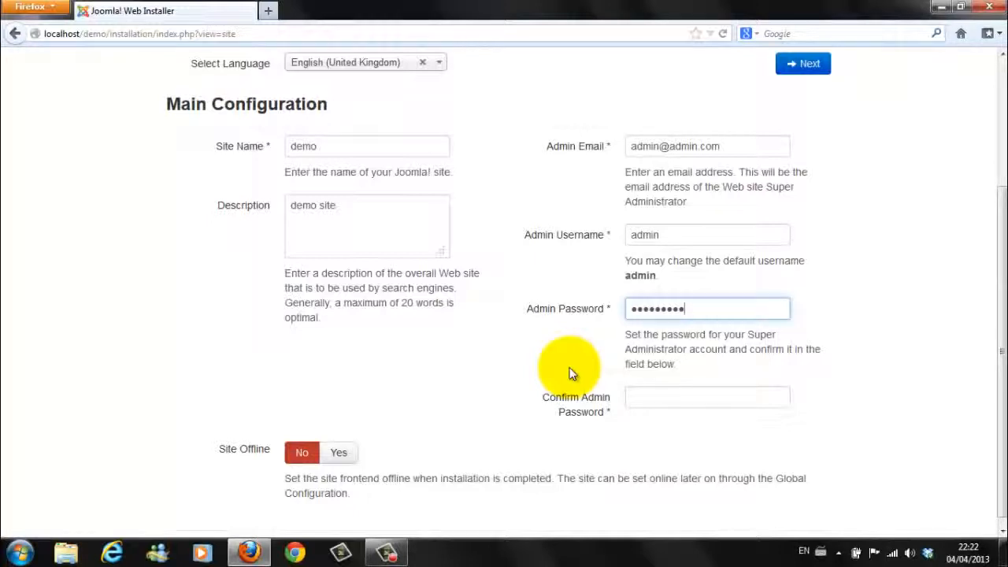
click(638, 397)
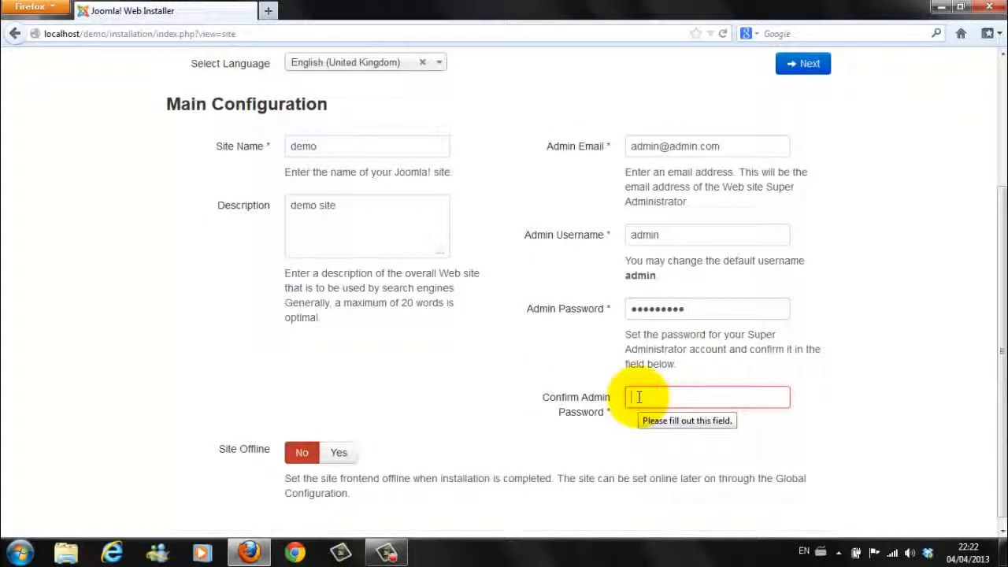
text(•)
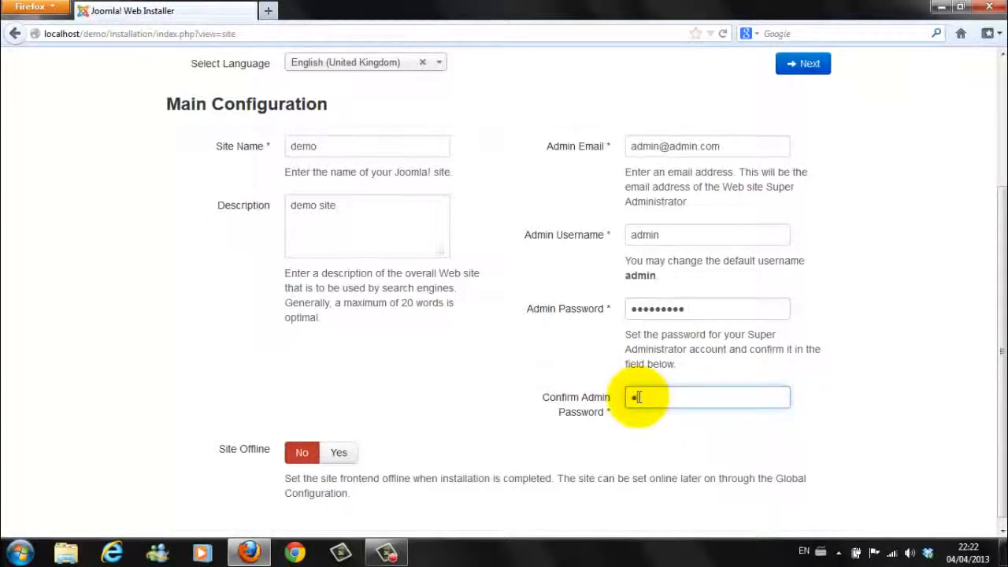
text(••••)
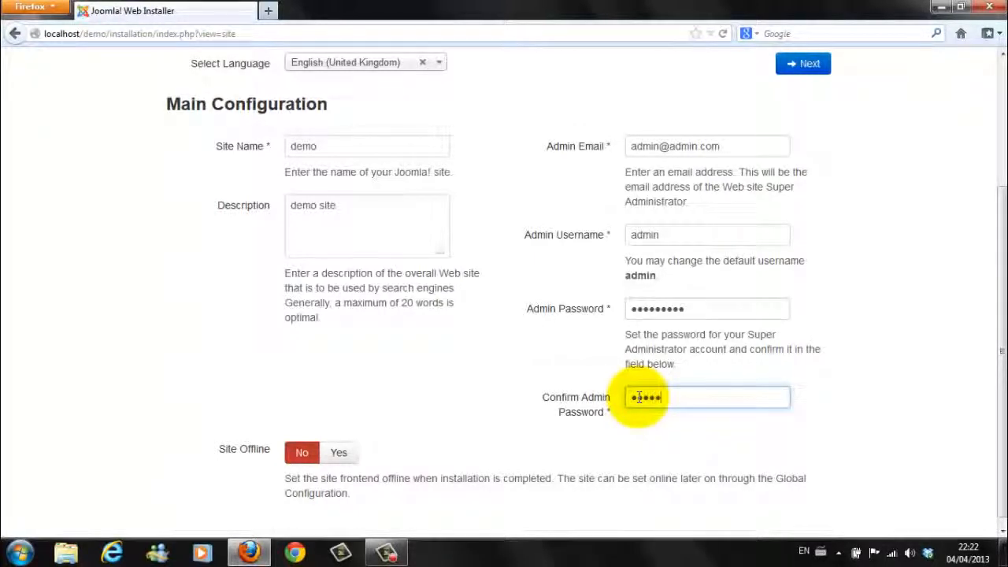
text(•••)
scroll(543, 234, up, 2)
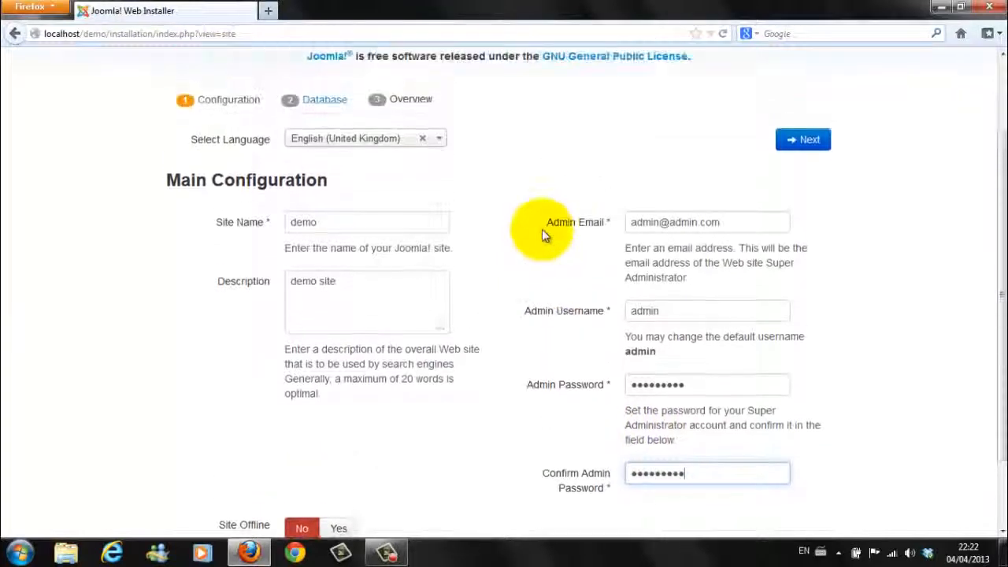
click(809, 155)
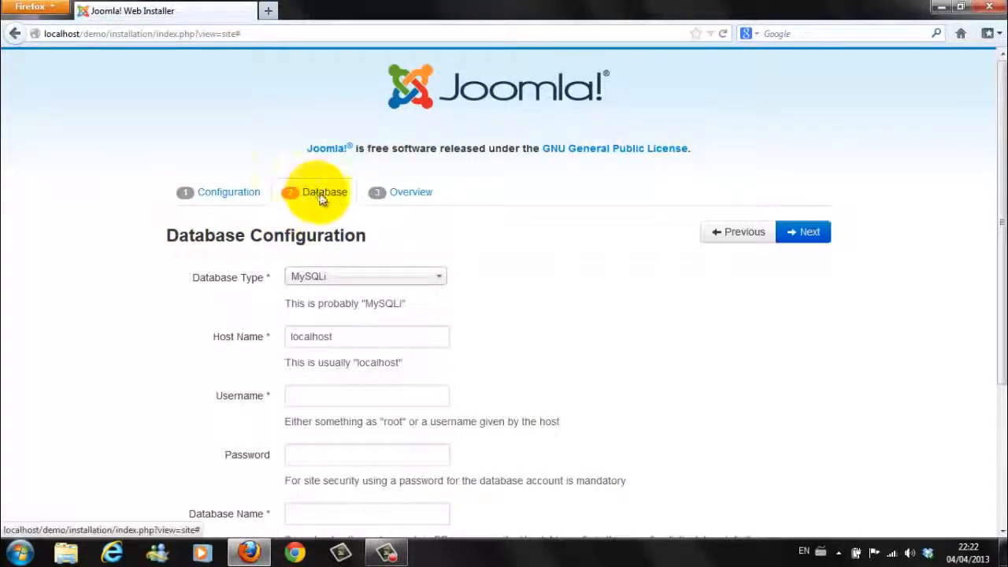
- Enter database Username root and Database Name joomla for the MySQLi localhost connection
scroll(339, 220, down, 2)
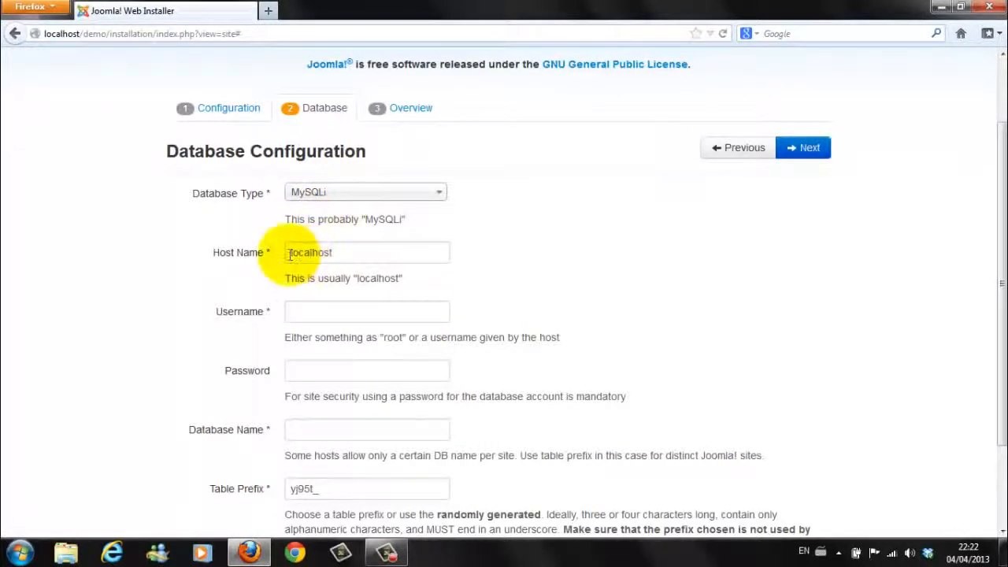
scroll(355, 252, down, 2)
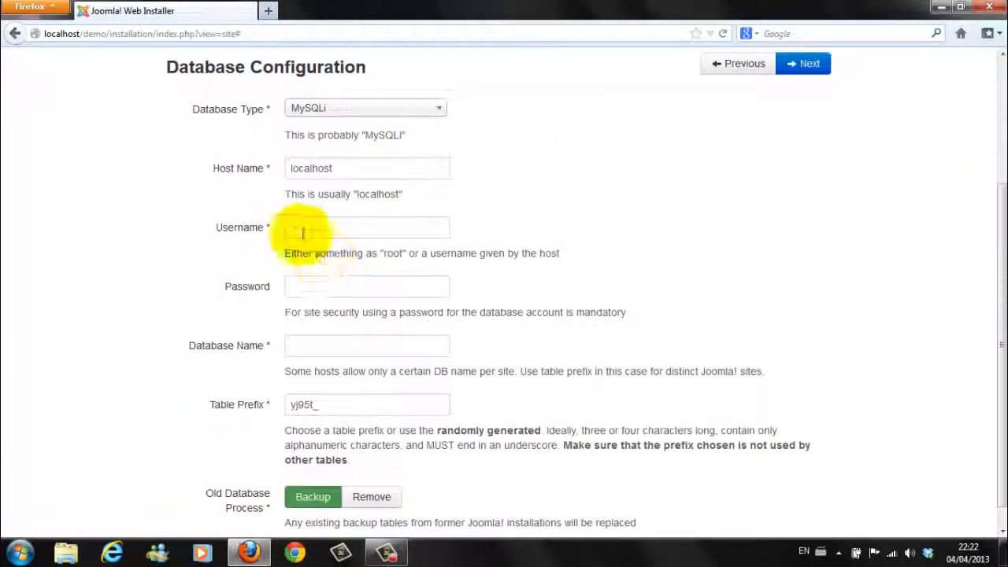
click(297, 227)
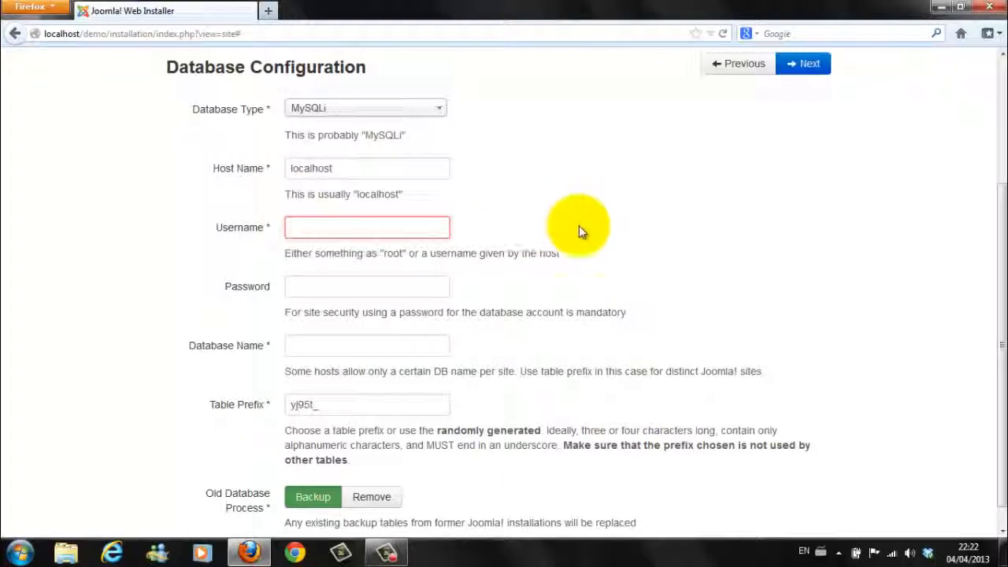
text(root)
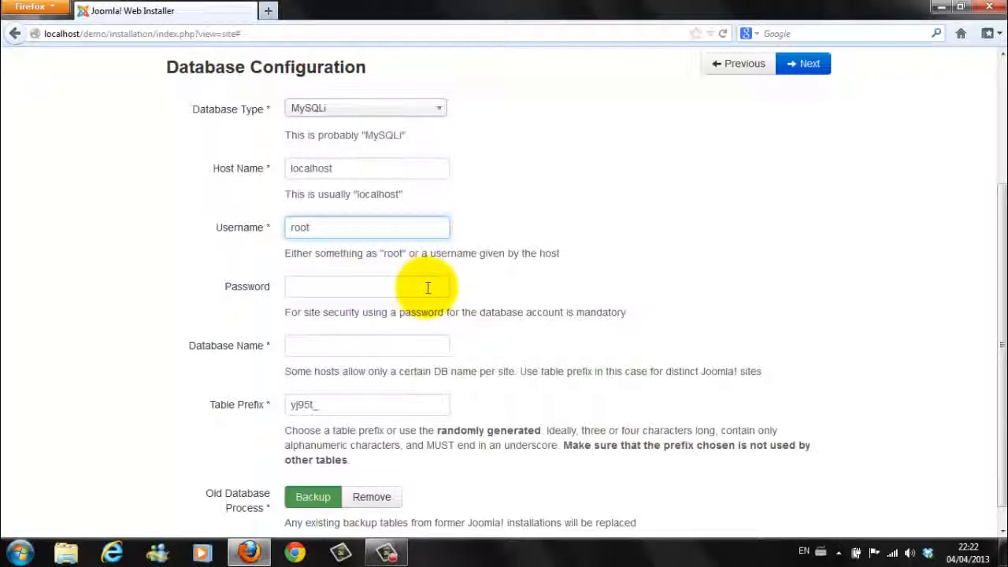
scroll(427, 288, down, 1)
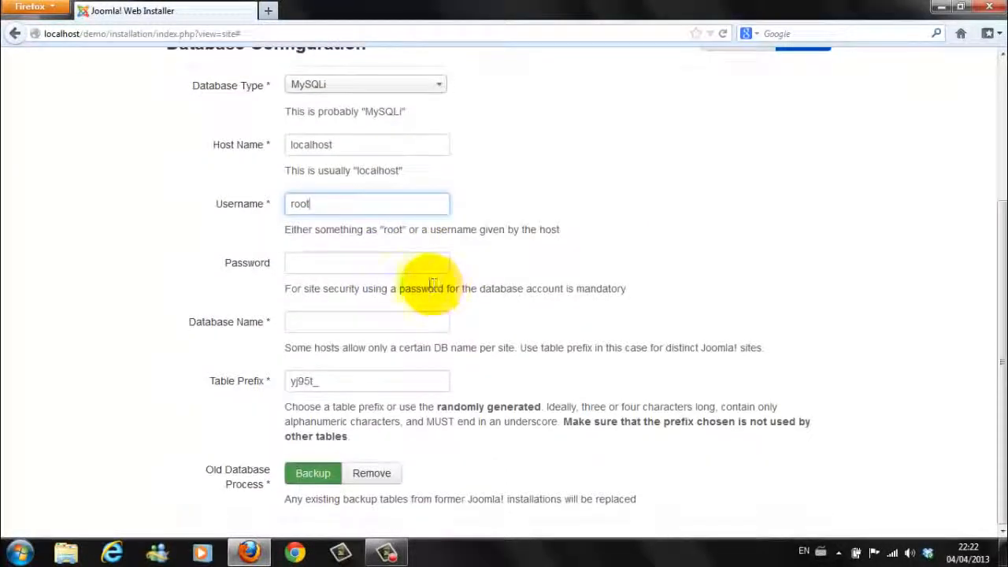
click(294, 323)
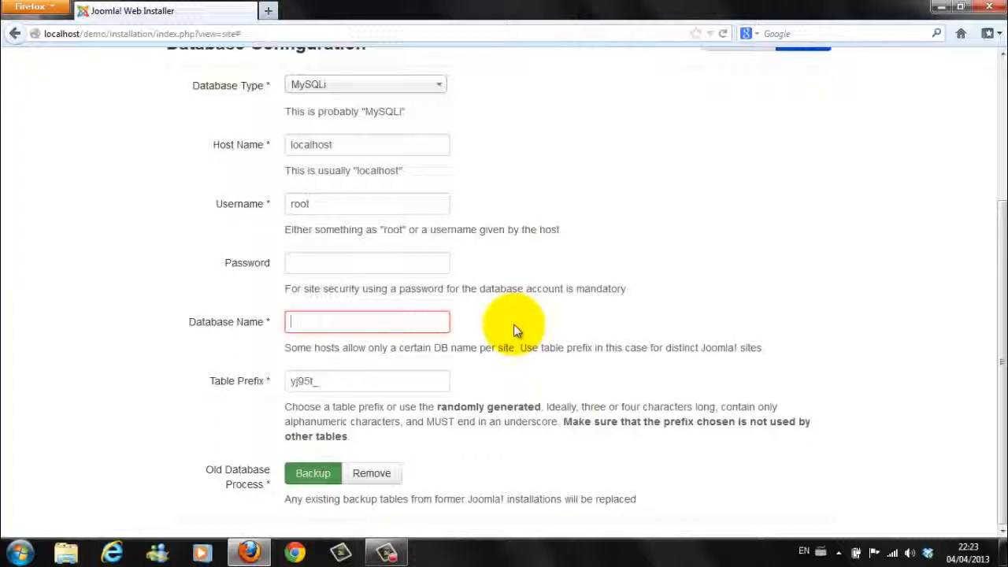
text(jooml)
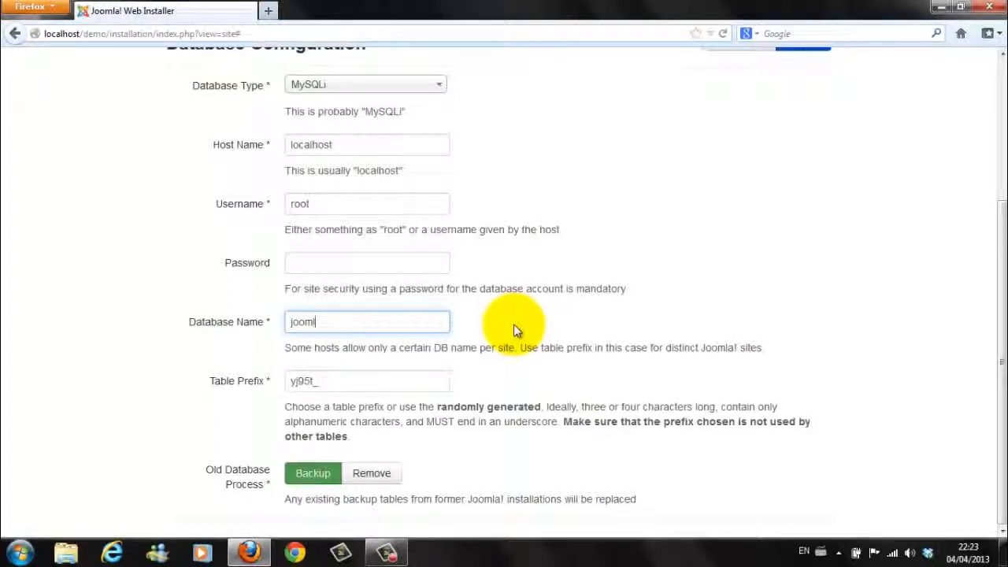
text(a)
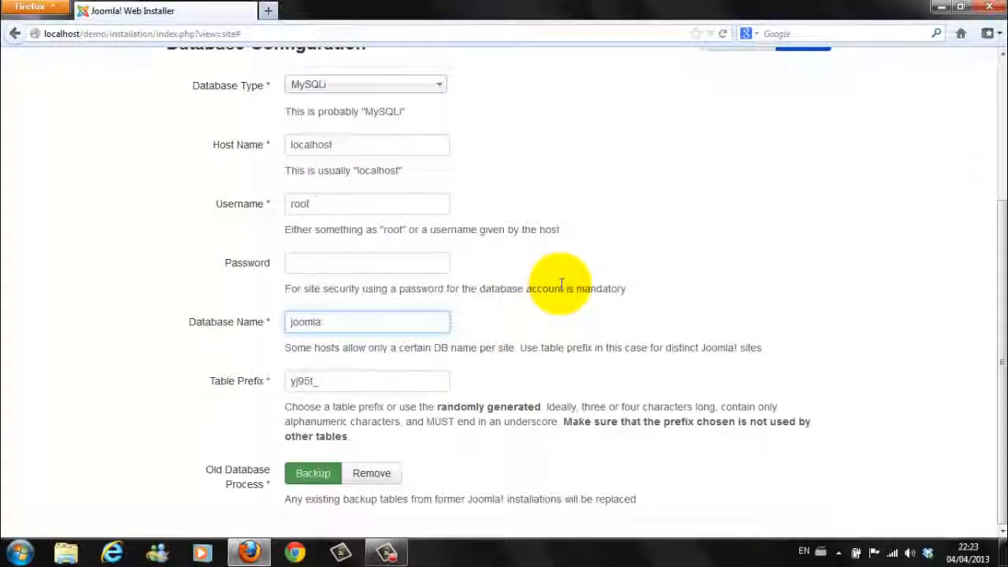
scroll(551, 285, up, 4)
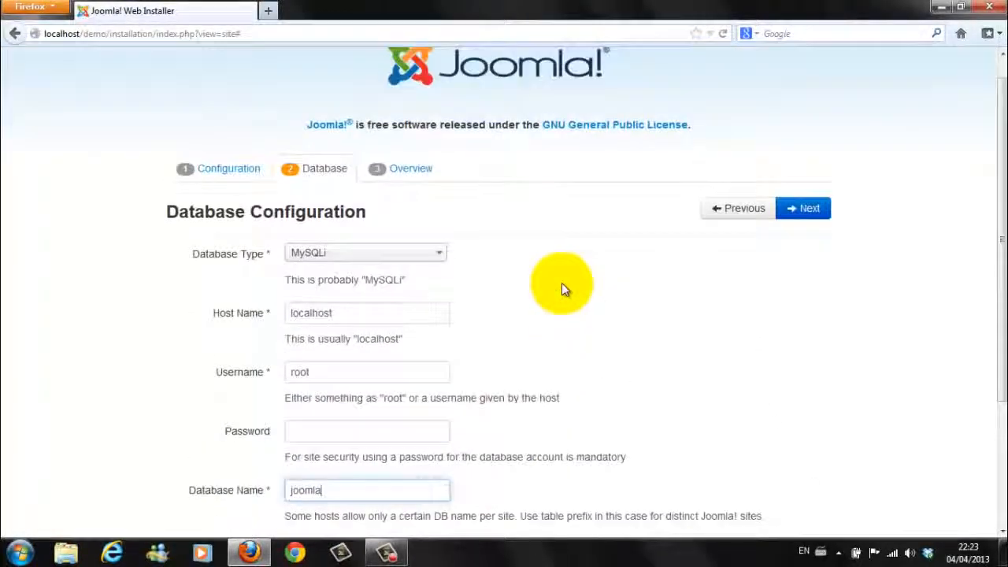
- Choose Test English (GB) Sample Data on the Overview step and review the settings
click(803, 217)
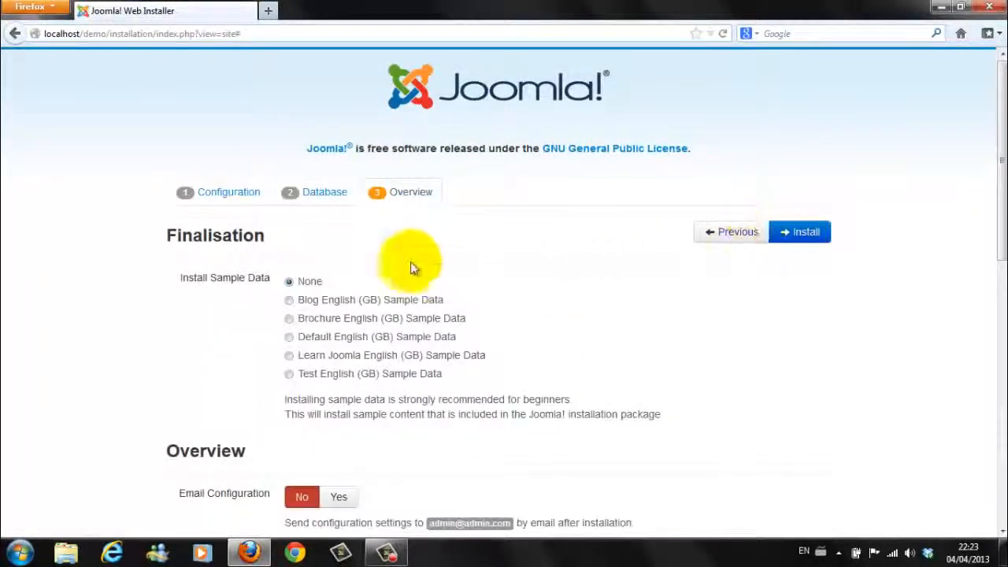
scroll(358, 251, down, 4)
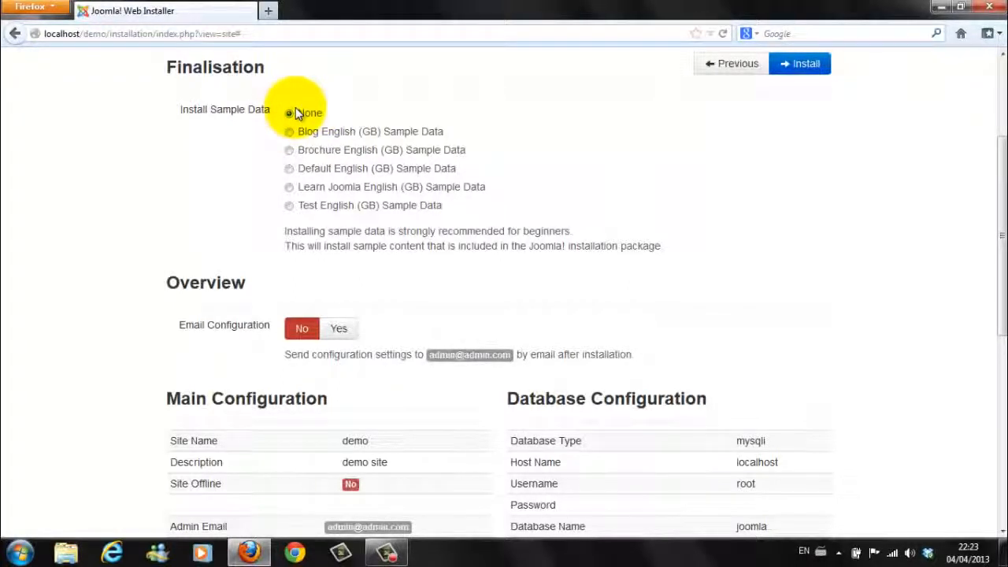
click(289, 207)
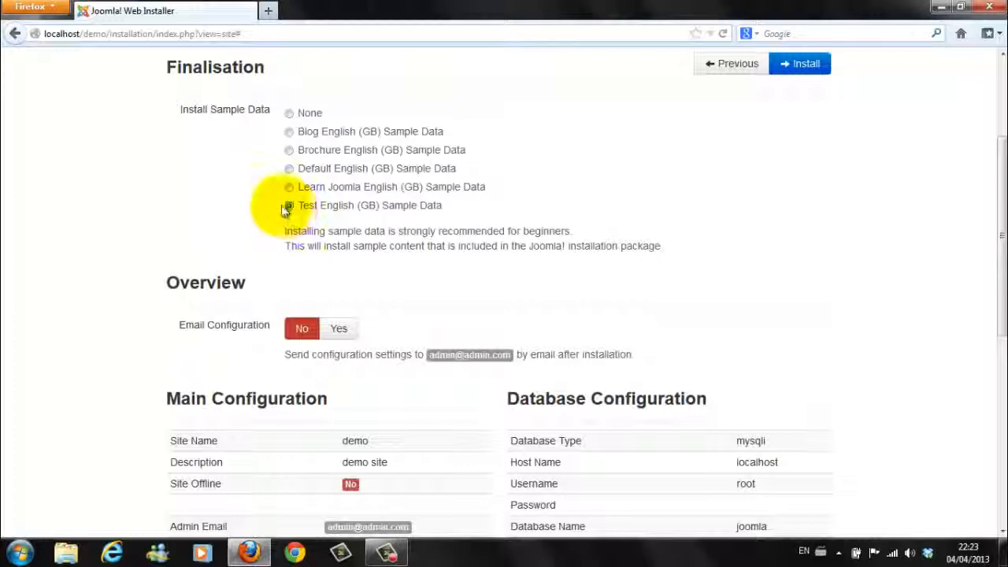
scroll(244, 205, down, 4)
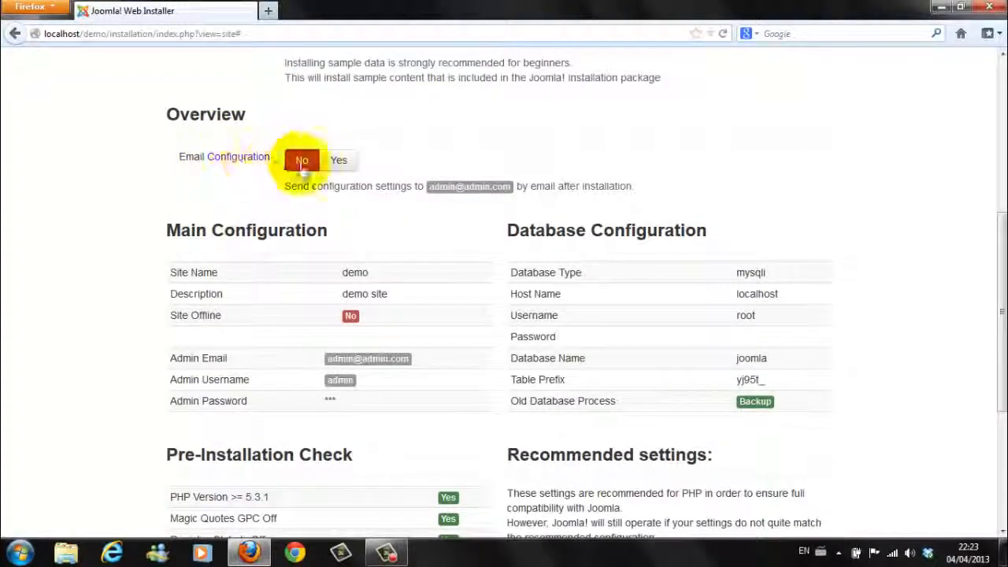
scroll(330, 208, down, 4)
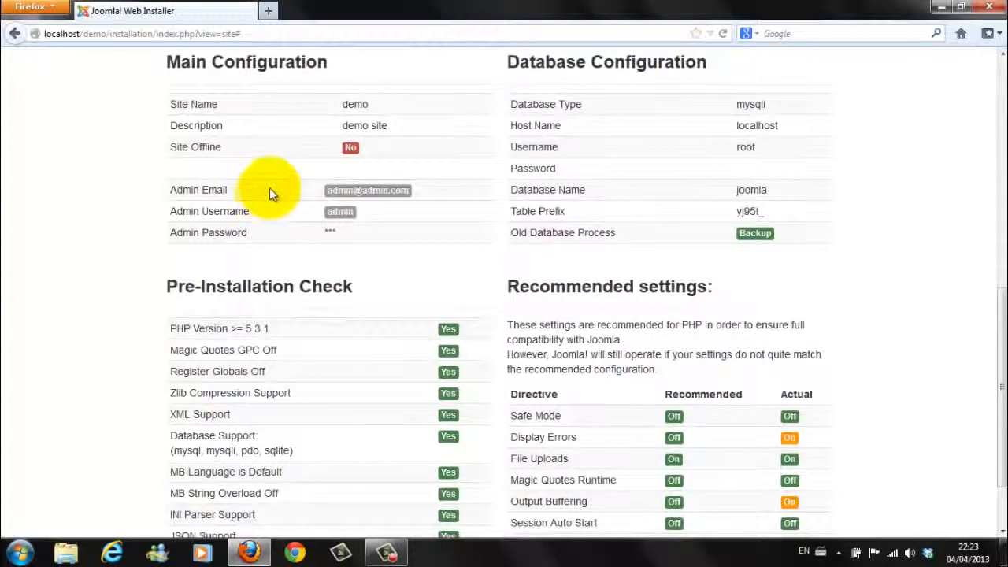
scroll(358, 166, down, 2)
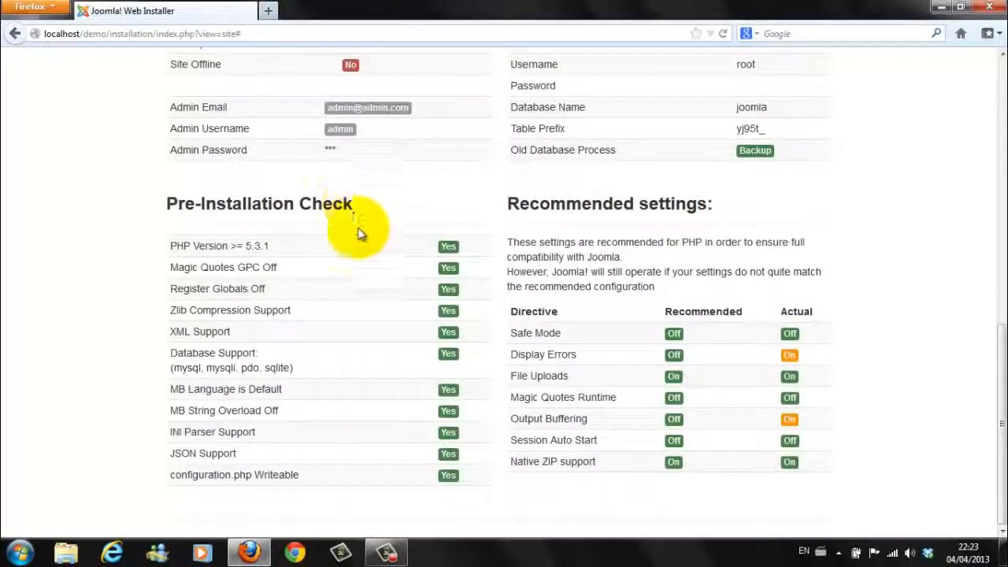
scroll(569, 209, up, 12)
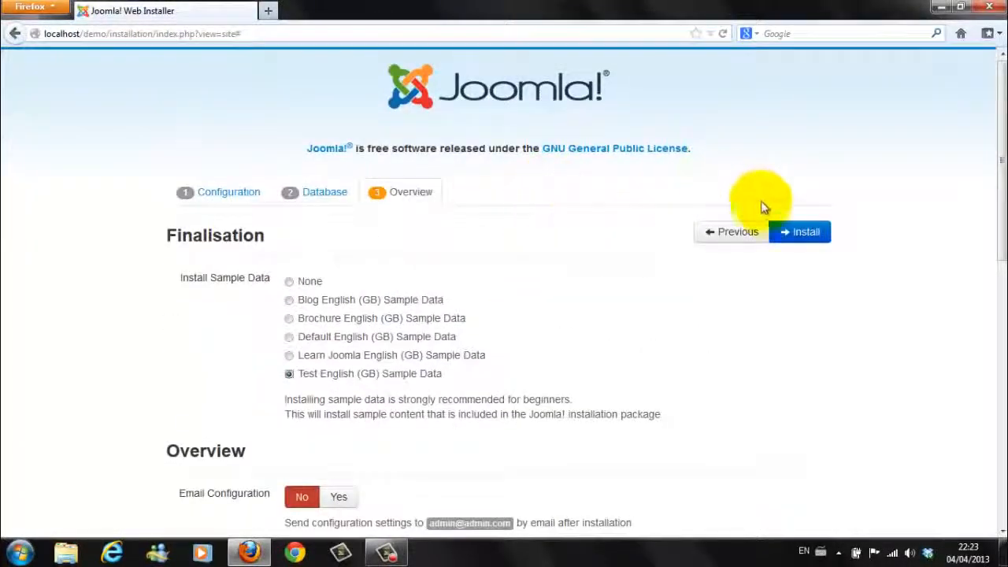
- Install Joomla, then remove the installation folder once installation finishes
click(799, 233)
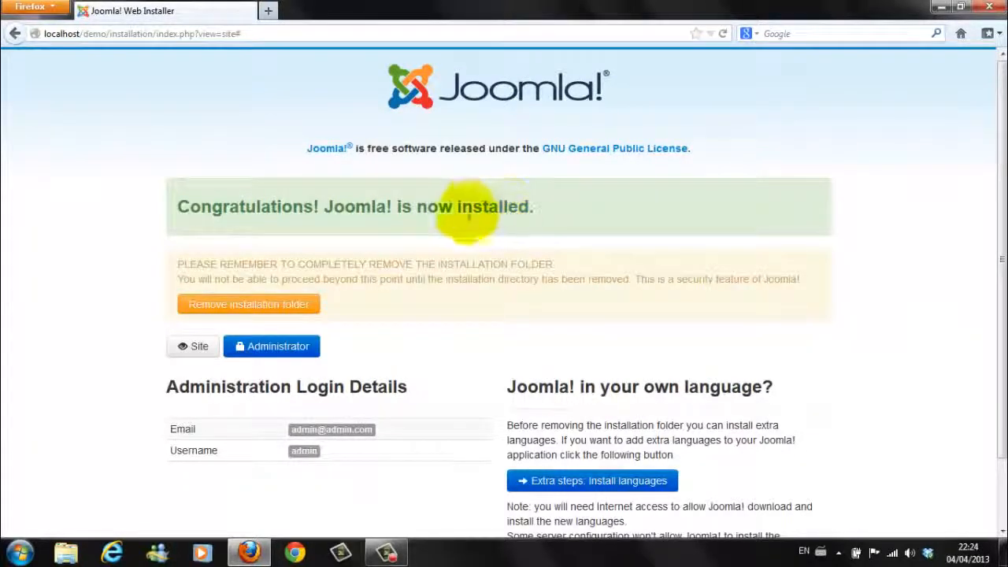
click(242, 312)
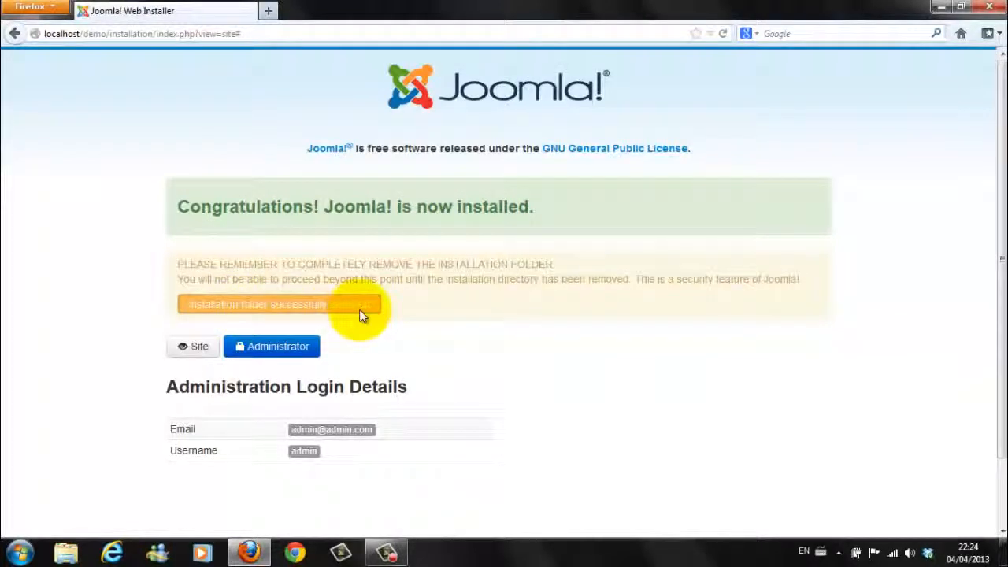
scroll(370, 319, down, 2)
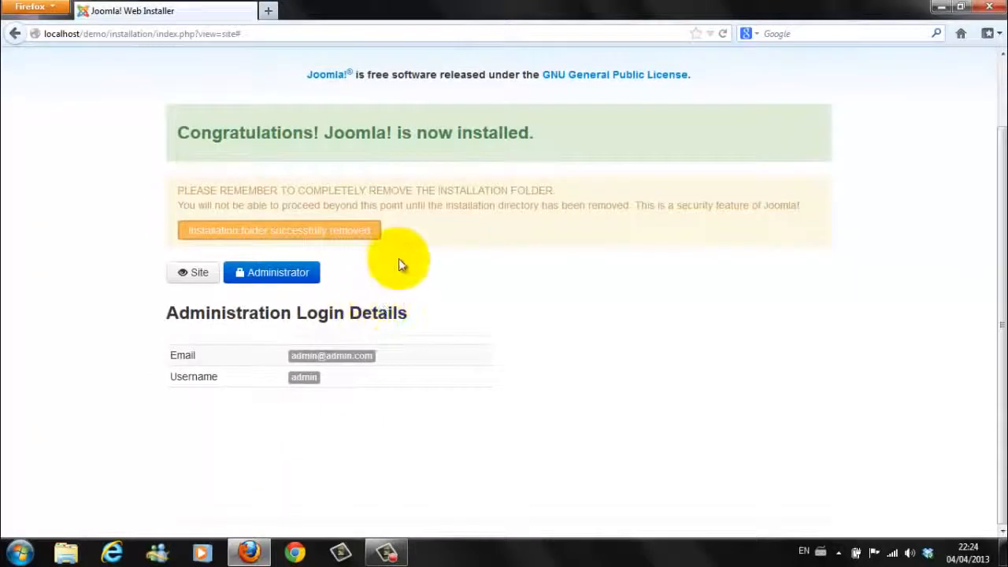
- Log in to the Administrator area as admin using the saved username and the account password
click(273, 279)
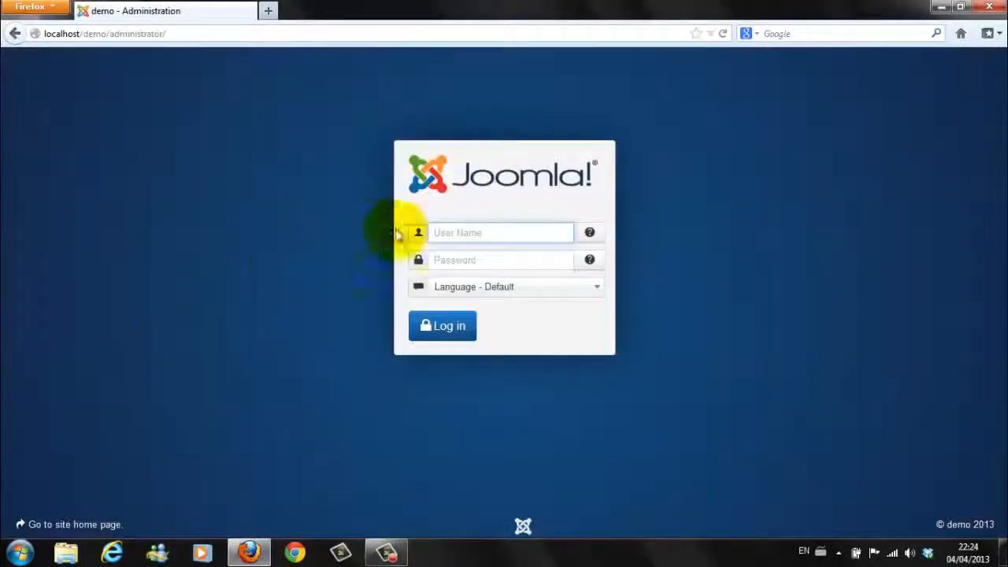
click(443, 233)
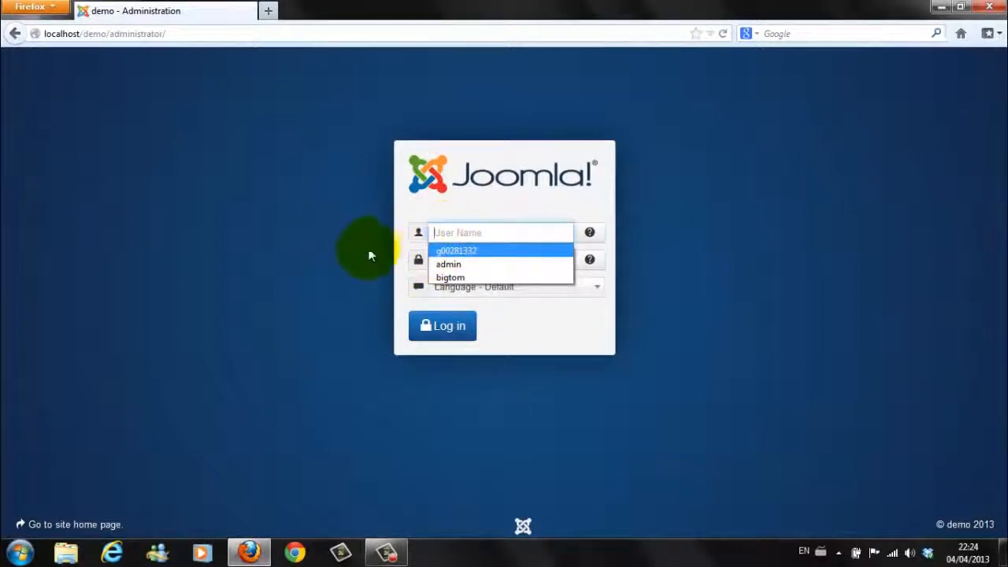
click(443, 266)
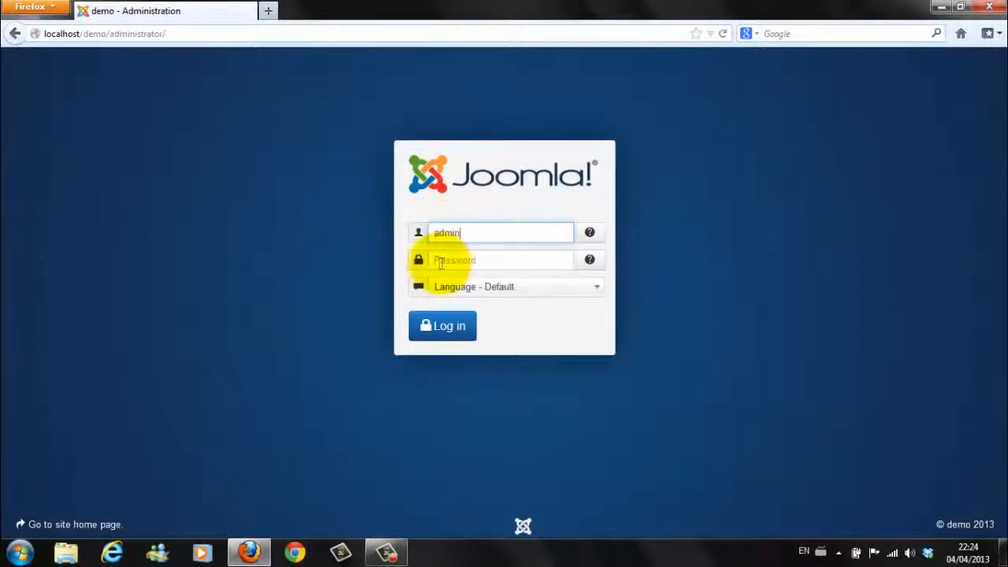
click(443, 260)
click(445, 261)
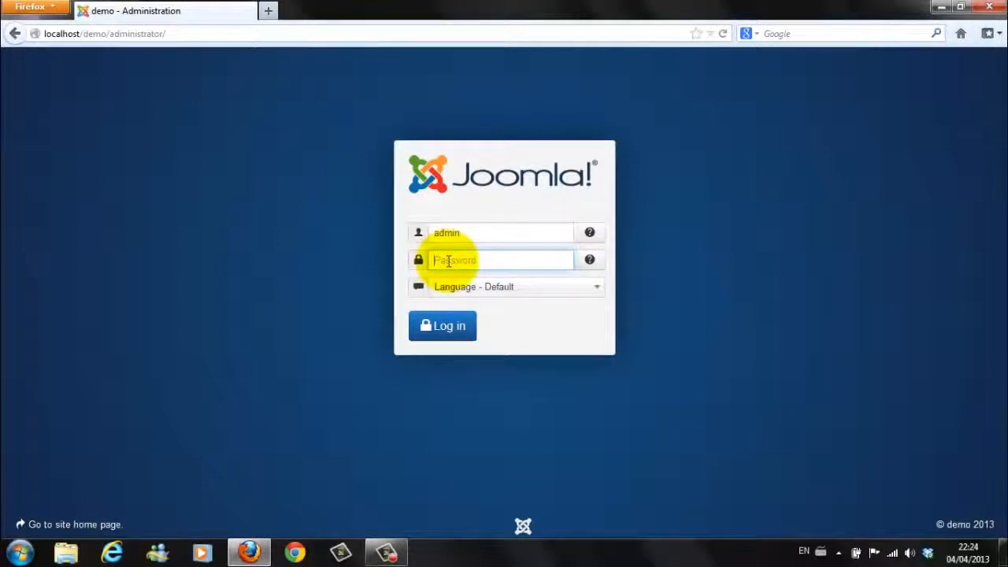
text(a)
click(455, 337)
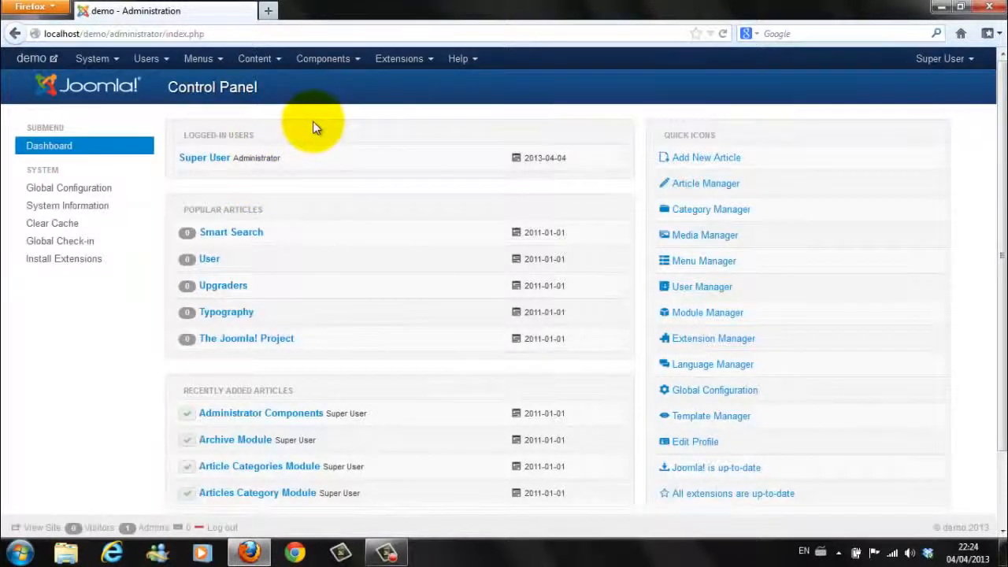
- Open the demo site's front page in a new tab, then return to the Administration tab
click(32, 62)
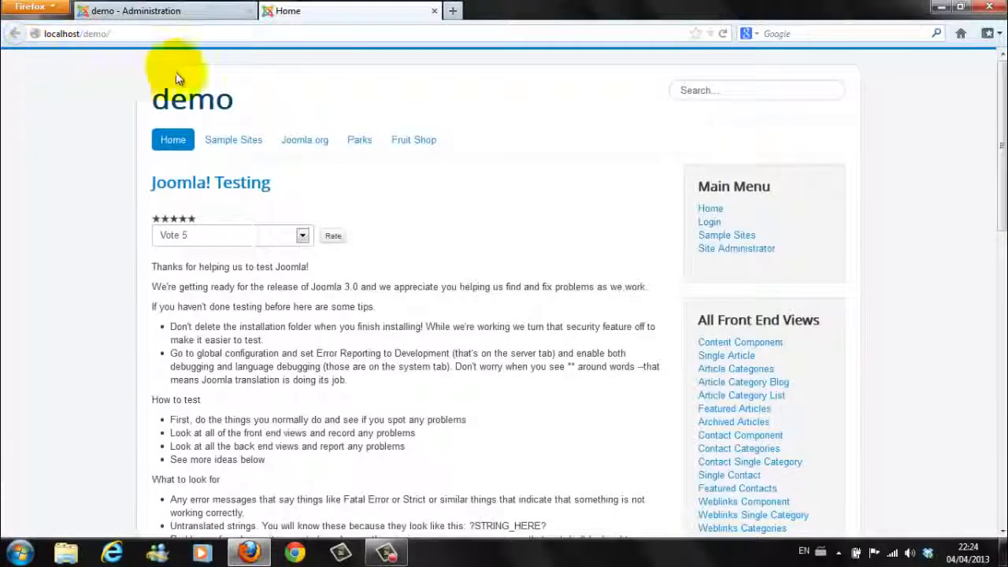
scroll(218, 118, down, 3)
scroll(217, 142, up, 3)
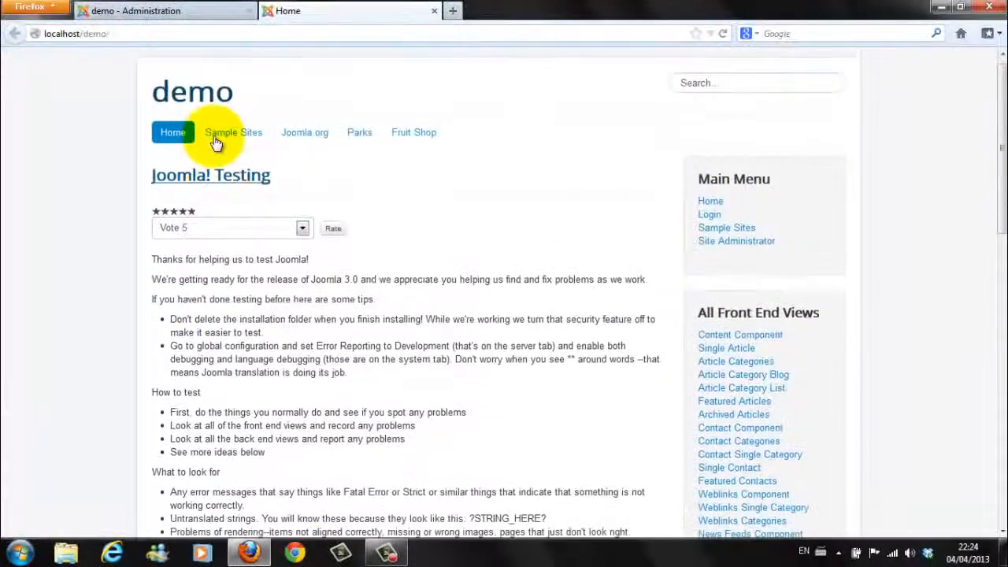
click(148, 18)
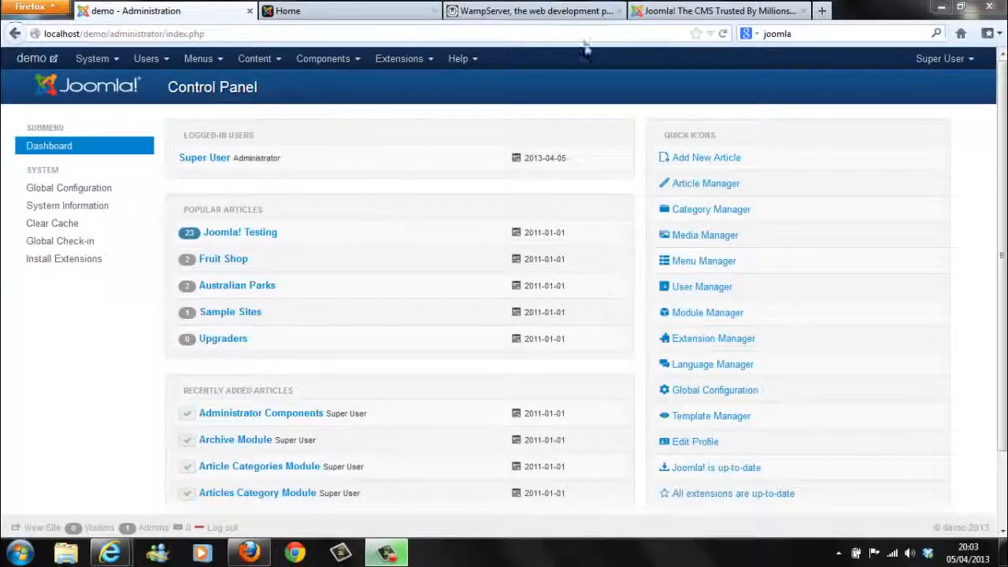
- Glance over the WampServer downloads tab and finish on the joomla.org homepage tab
click(677, 9)
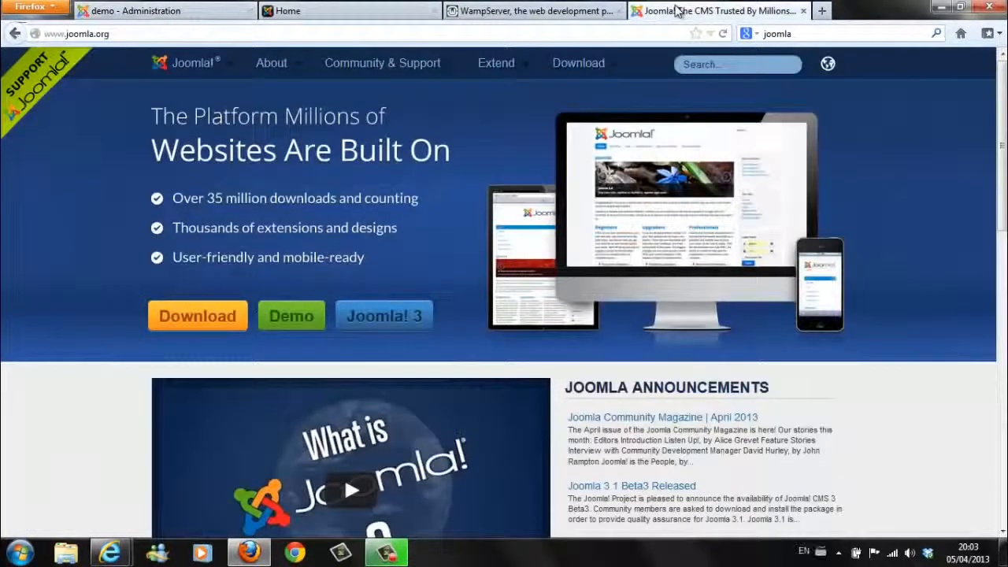
mouse_move(278, 69)
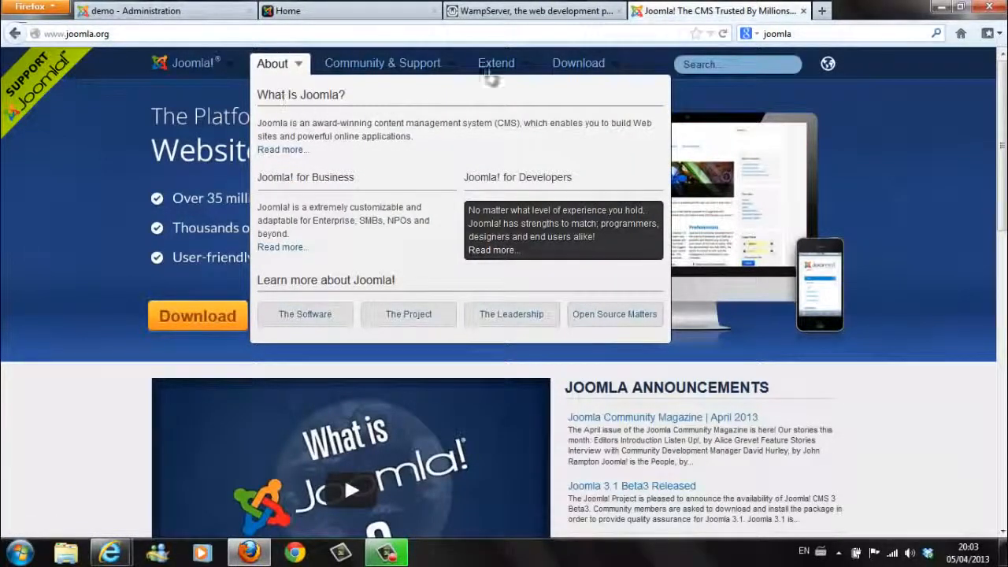
click(515, 17)
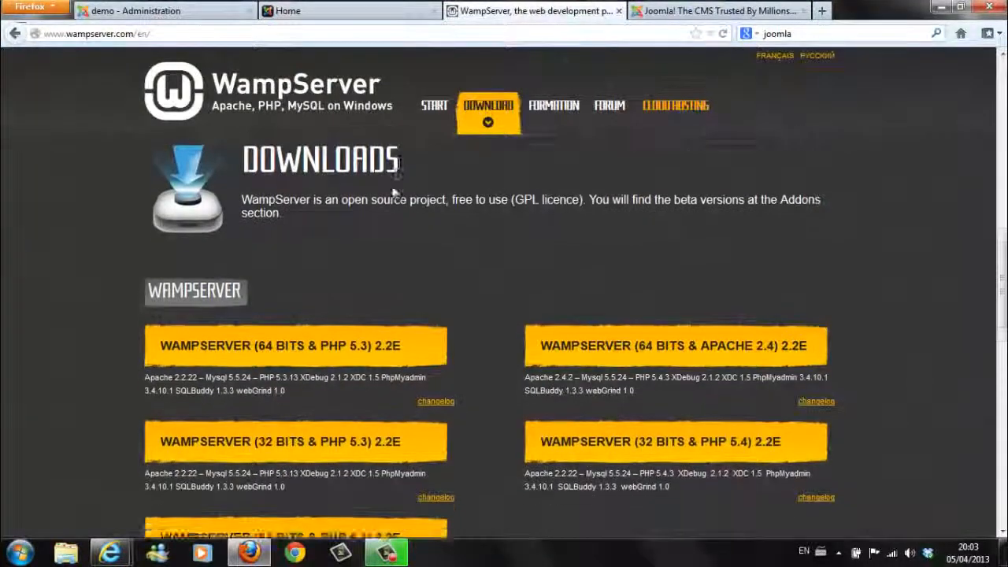
scroll(326, 219, down, 2)
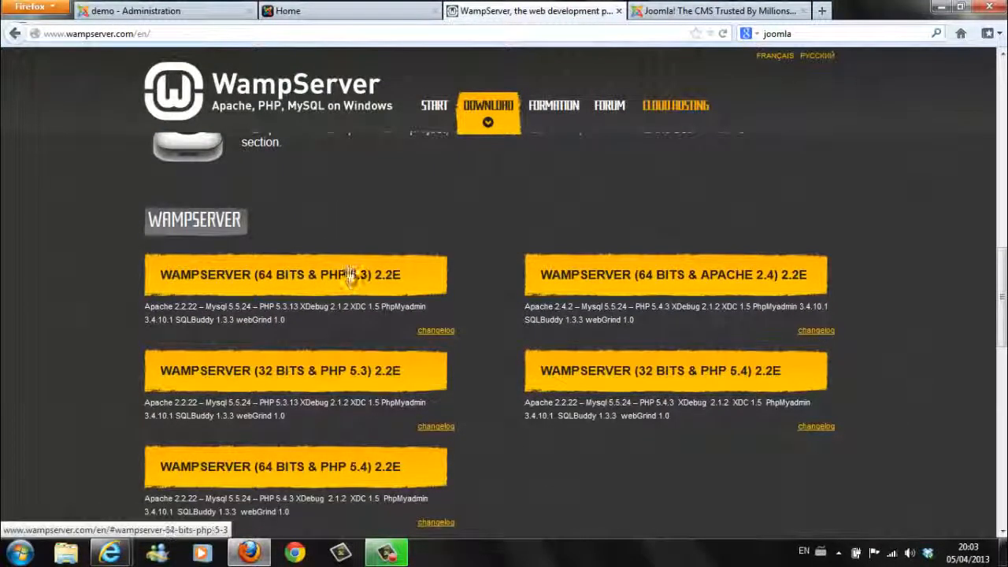
click(673, 16)
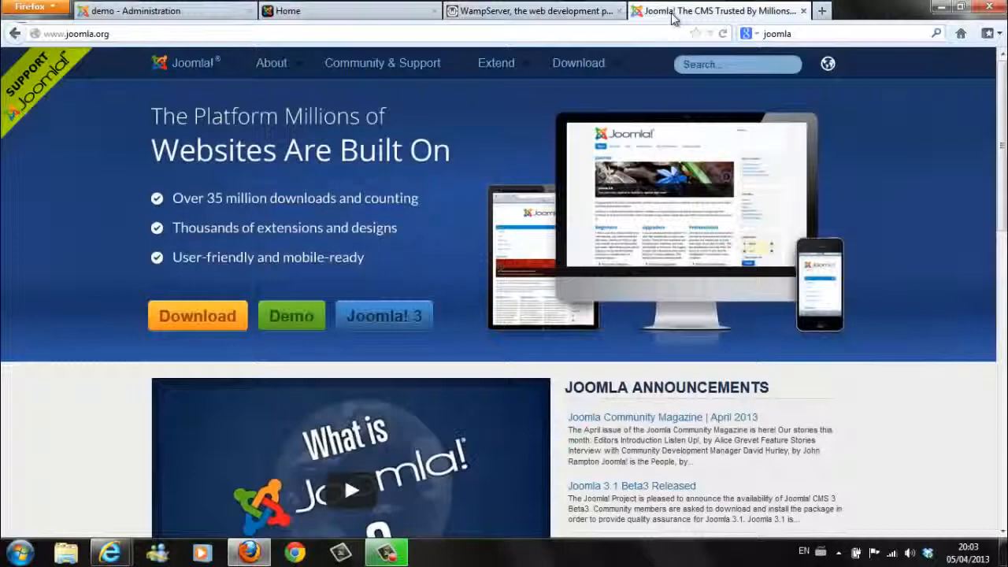
mouse_move(564, 64)
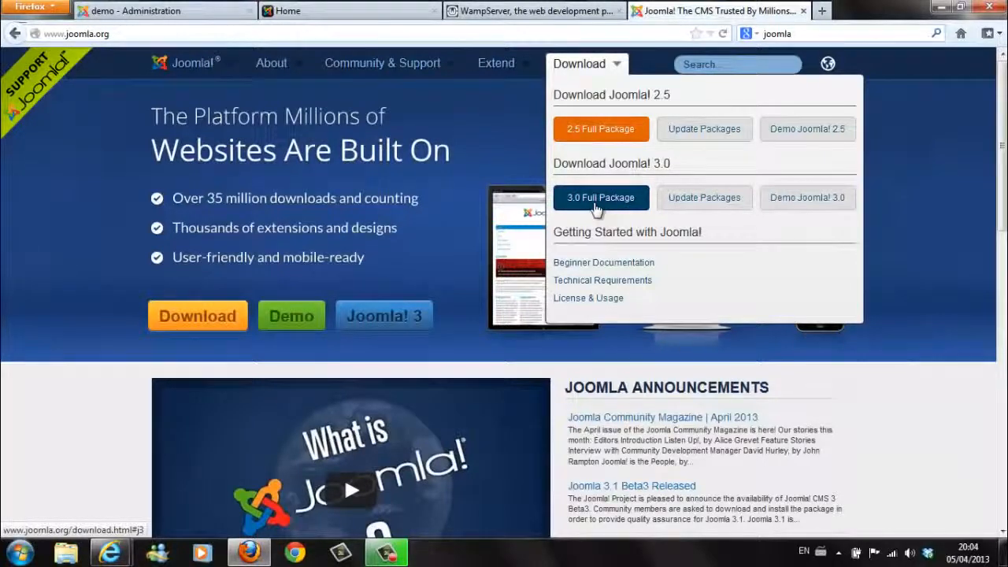
- Switch back to the 'demo - Administration' tab showing the Control Panel
click(184, 13)
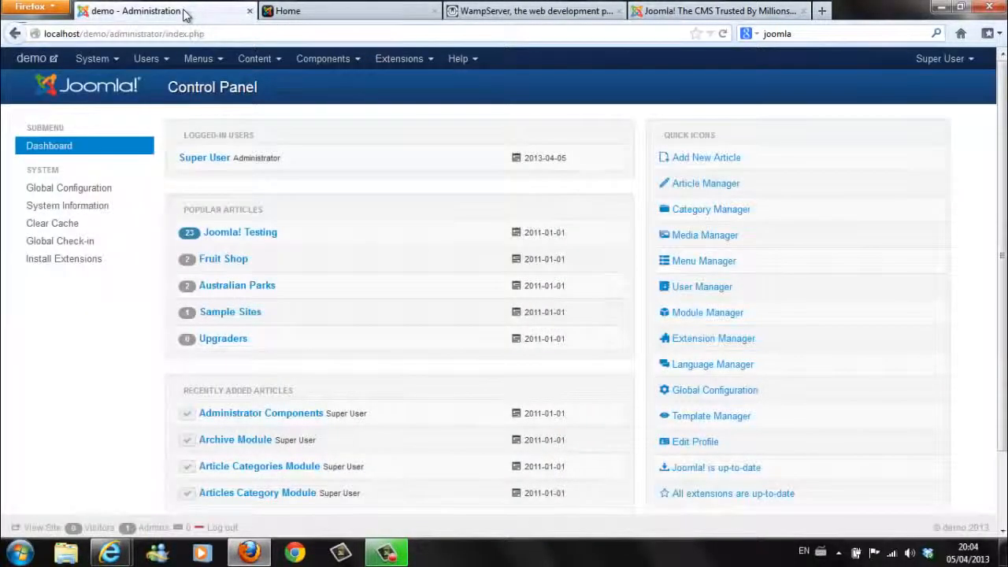